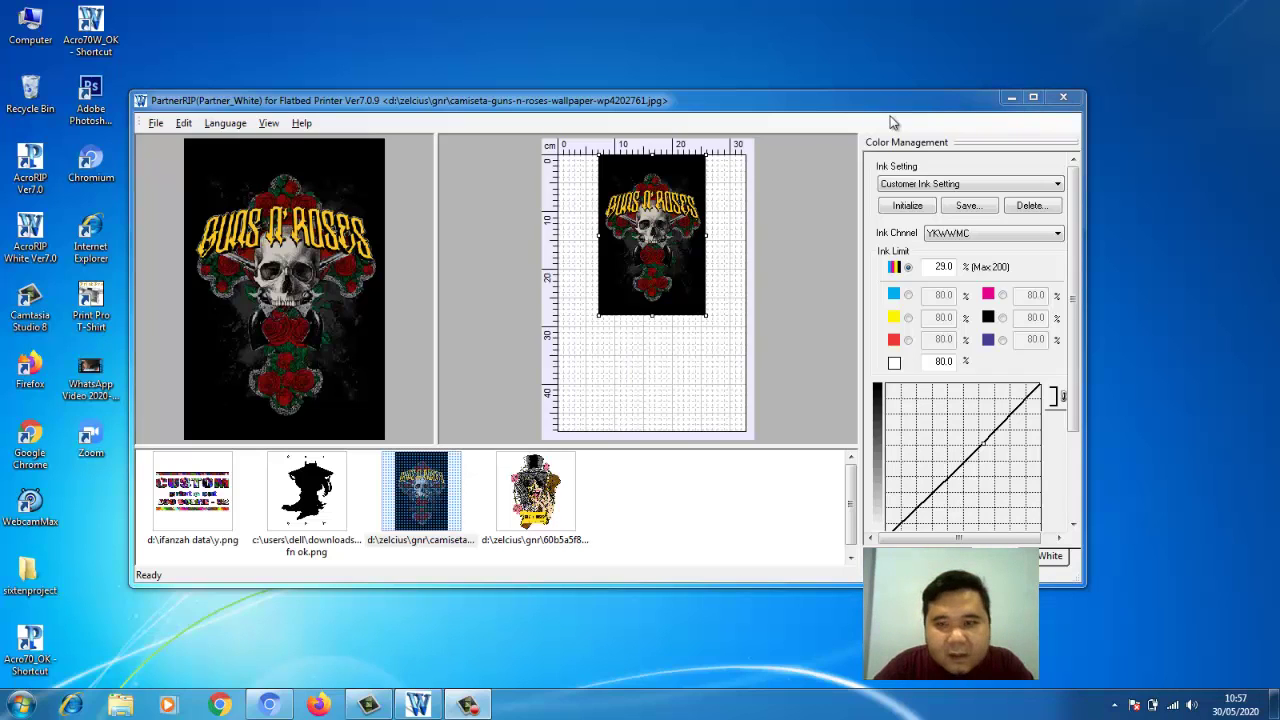
Step: Maximize the window and move the image down the page to about X 5.9, Y 7.3 cm
left_click(1033, 98)
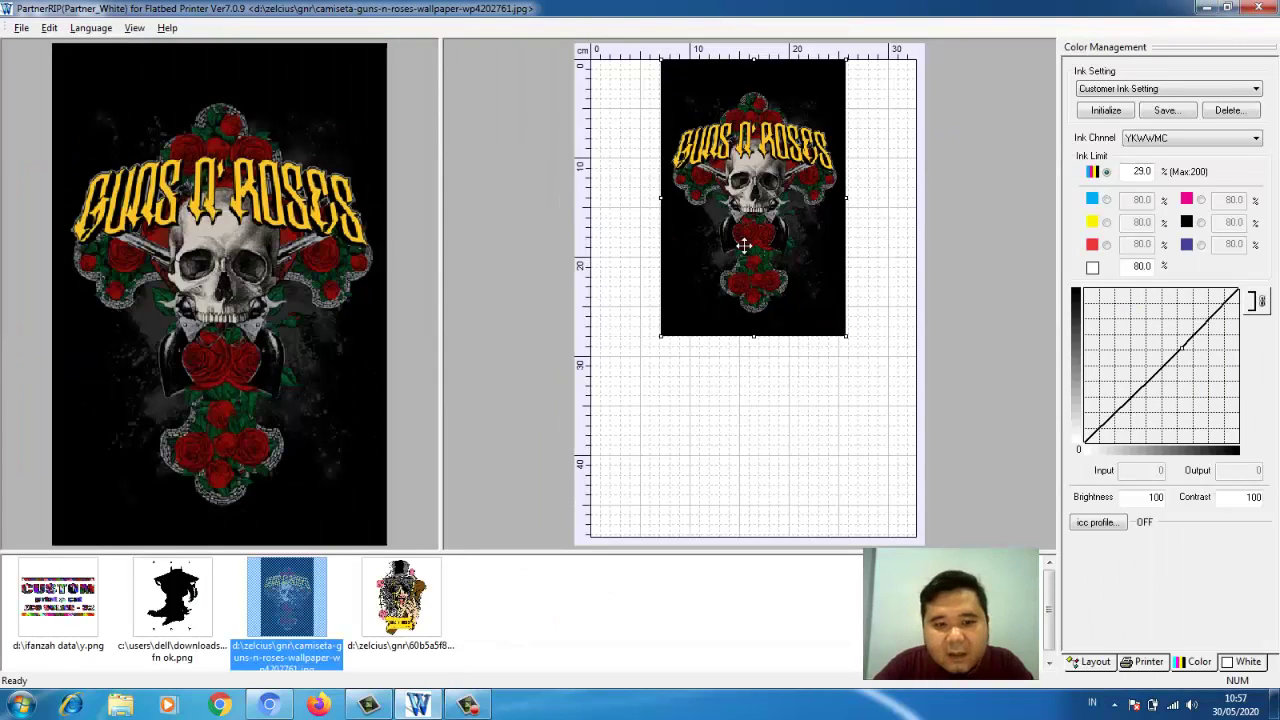
left_click_drag(751, 245, 731, 300)
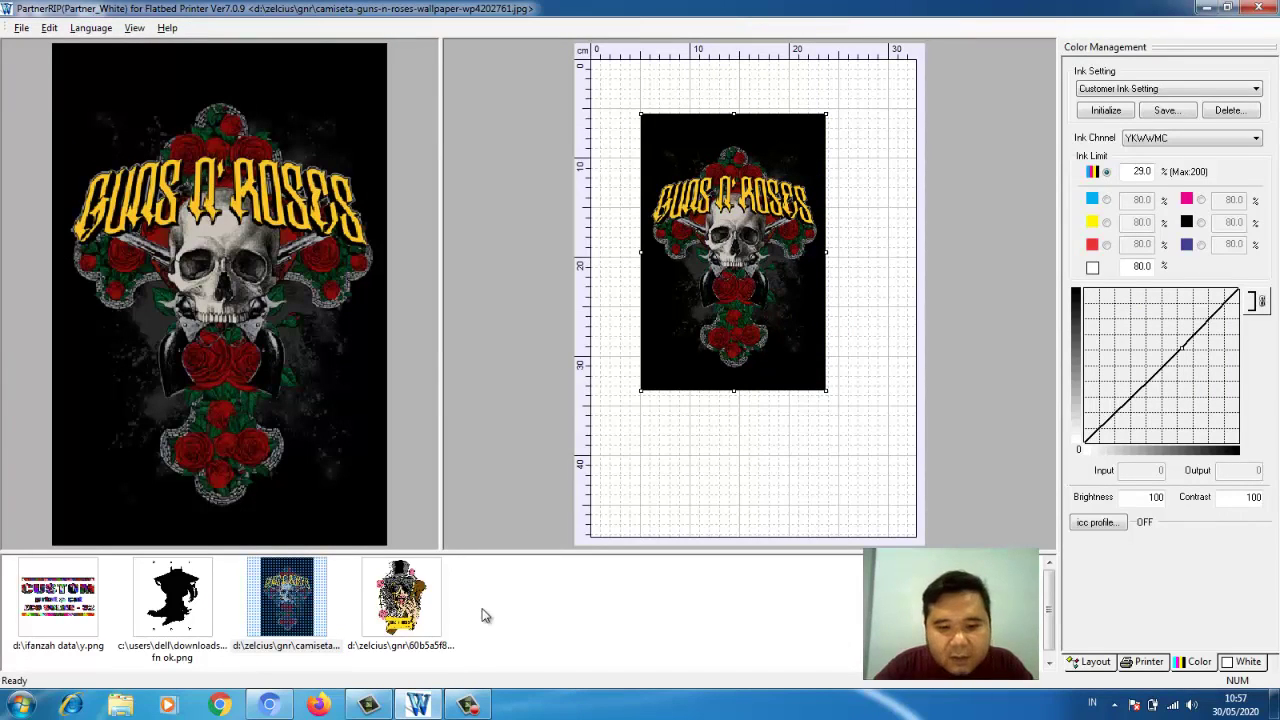
left_click_drag(760, 307, 768, 325)
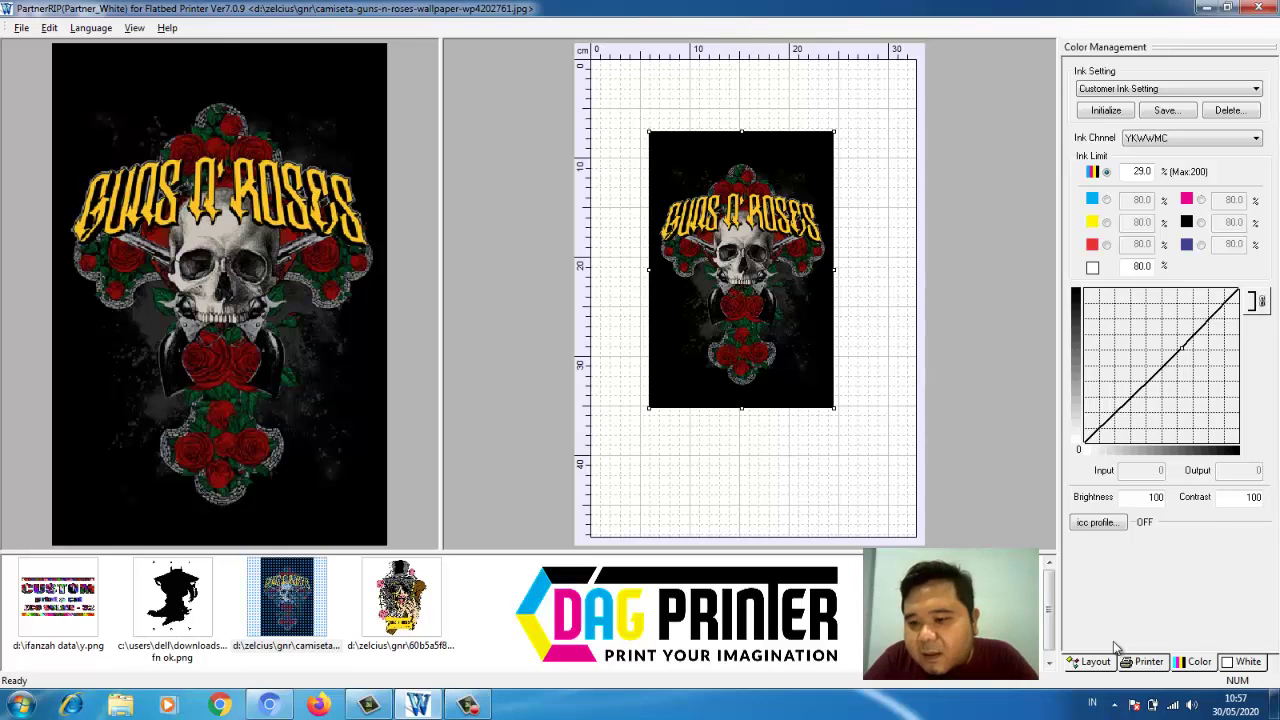
Step: Show the layout settings and align the image to the page's upper-left corner, then its upper-right corner
left_click(1097, 663)
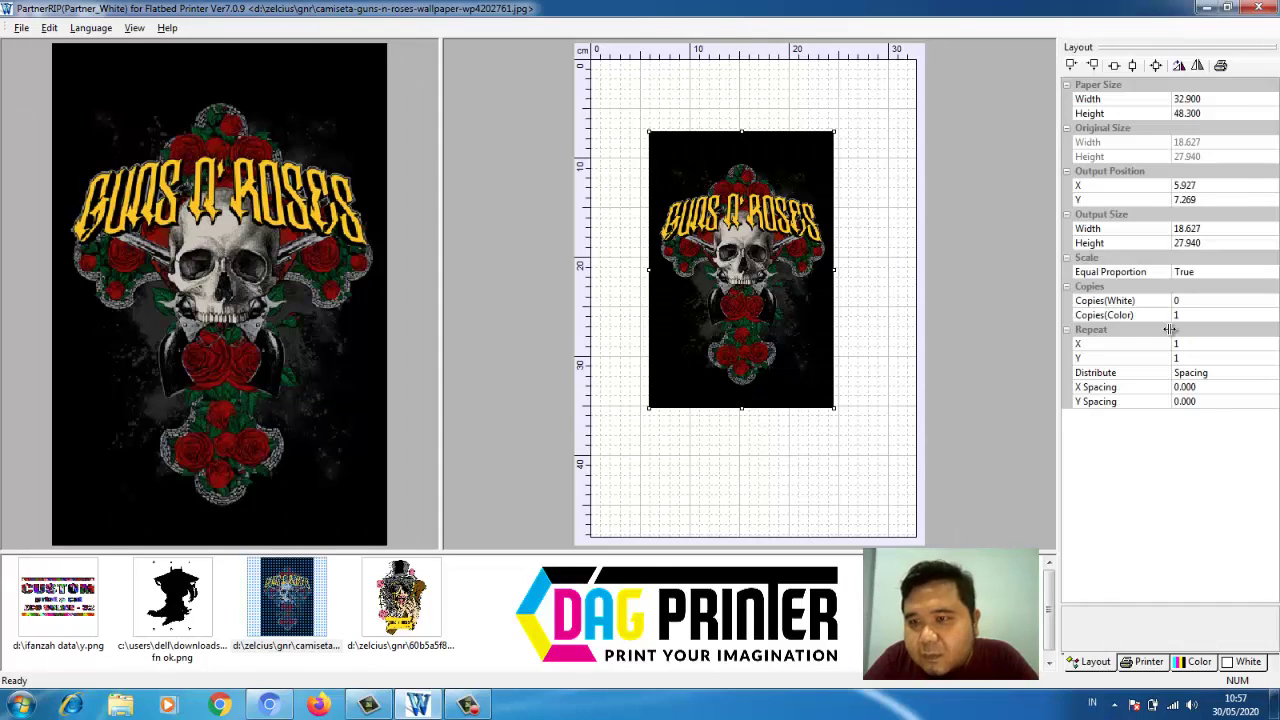
left_click(1071, 66)
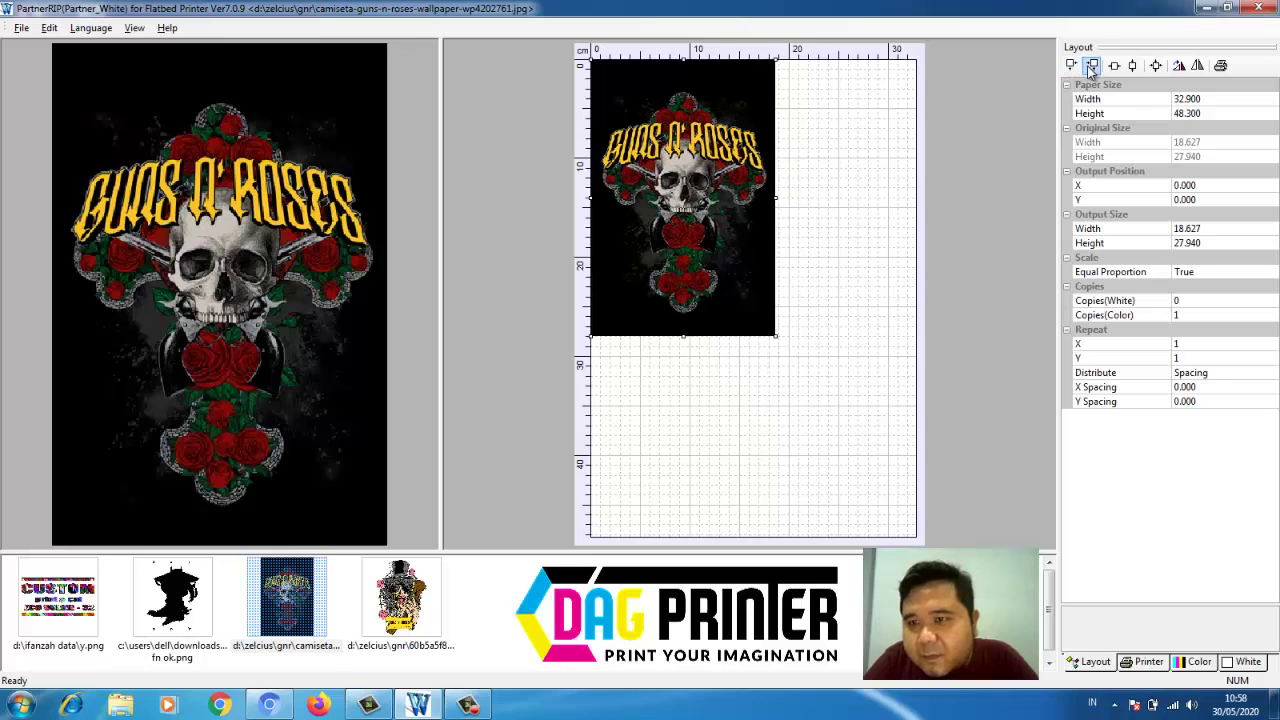
left_click(1092, 66)
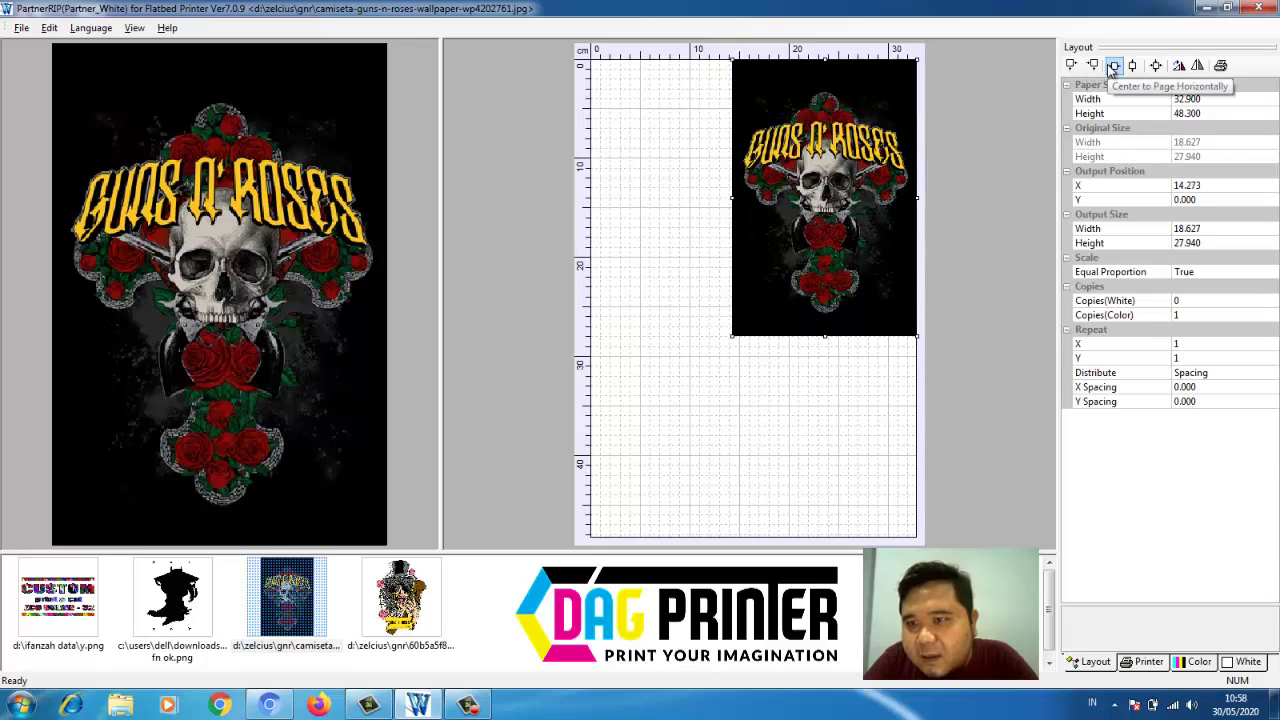
Step: Center the image on the page both horizontally and vertically
left_click(1113, 66)
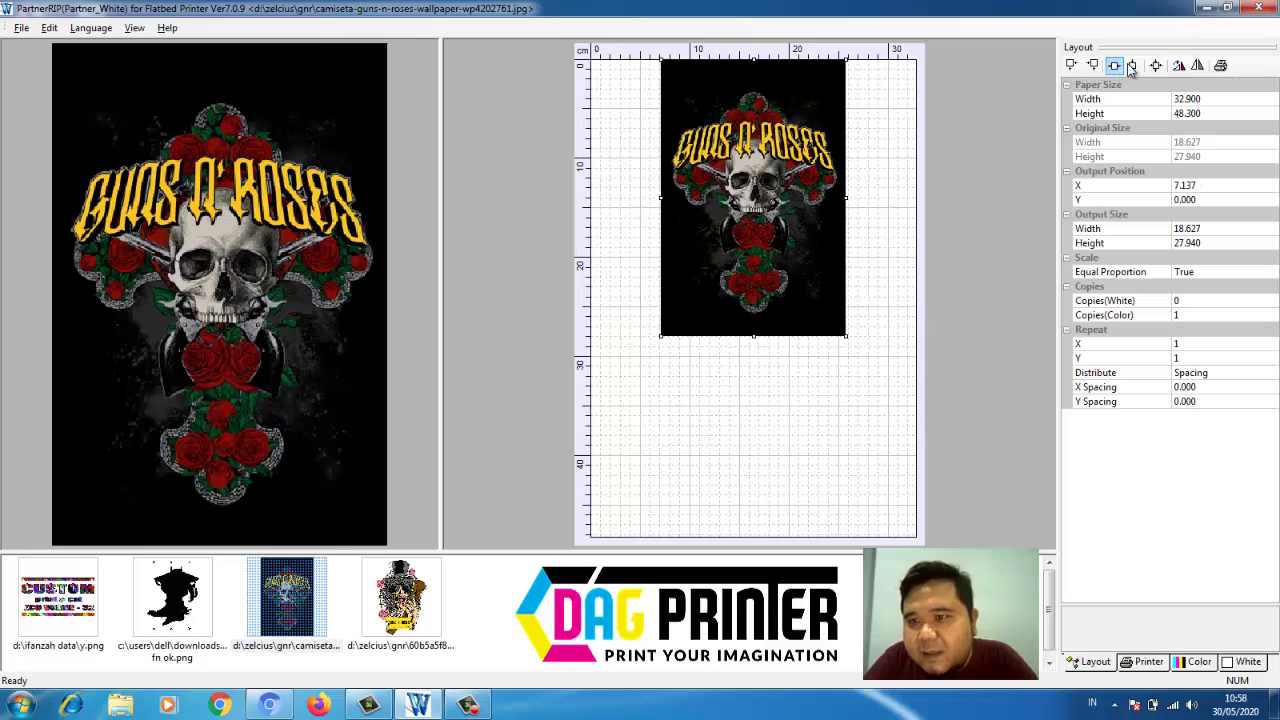
left_click(1133, 66)
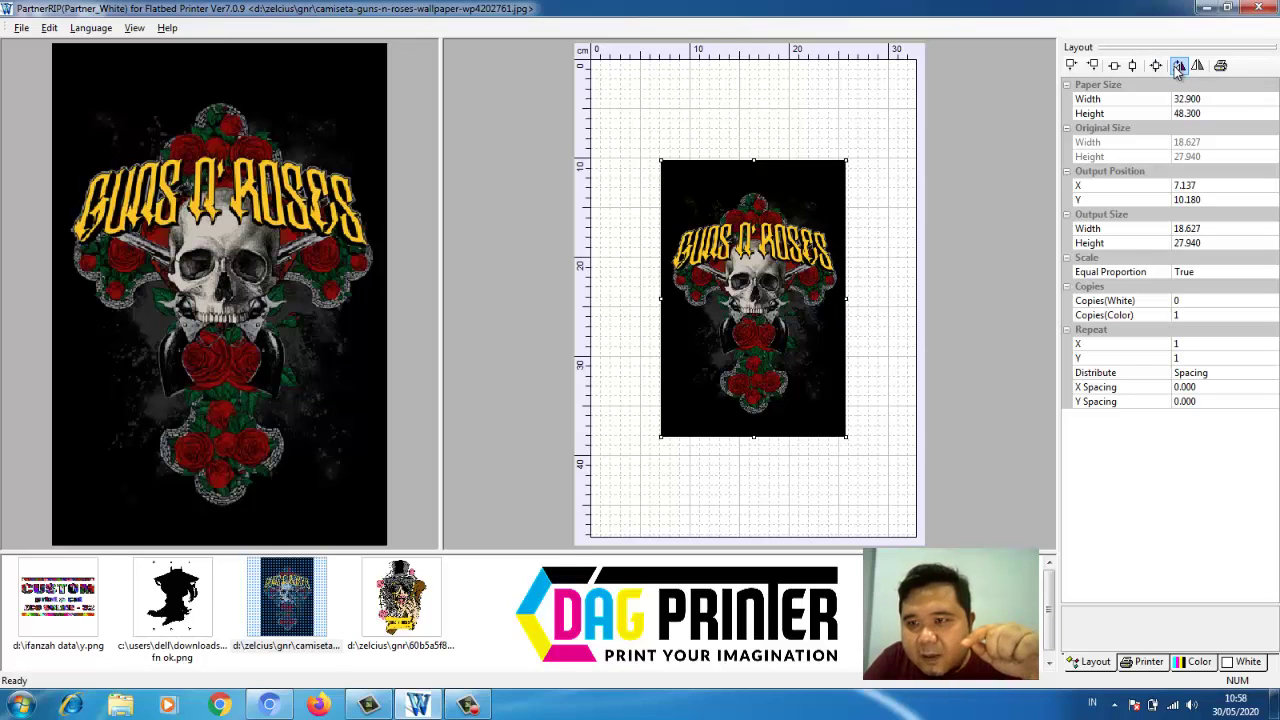
Step: Rotate the image on the page in 90-degree steps through a full turn until it is upright again
left_click(1178, 66)
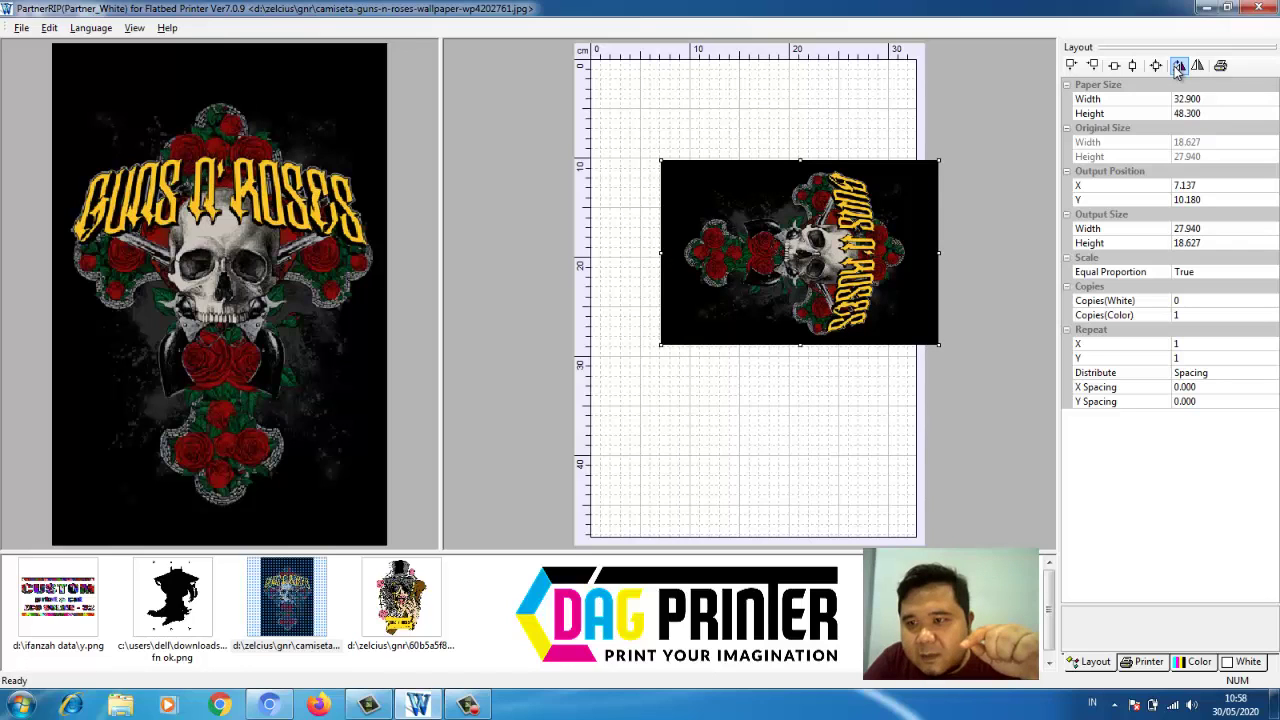
left_click(1178, 66)
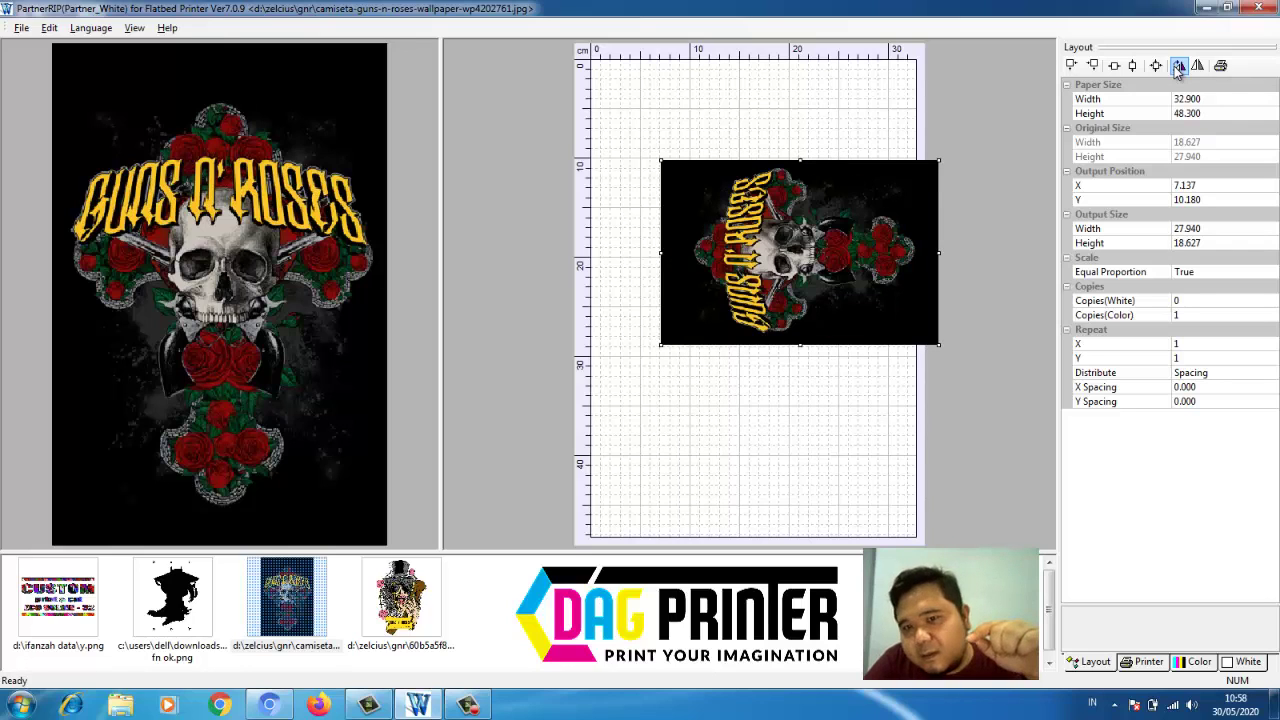
left_click(1178, 66)
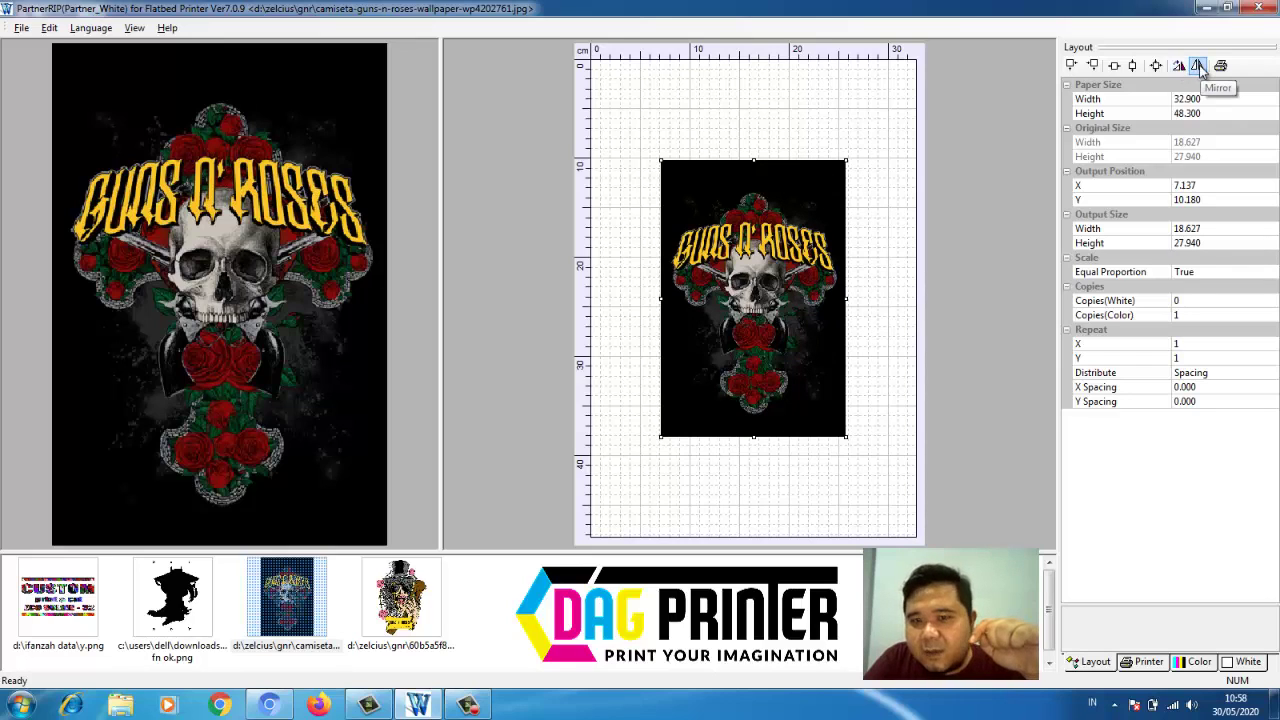
Step: Mirror the image and mirror it back, dismissing the Windows color scheme prompt without choosing an option
left_click(1198, 66)
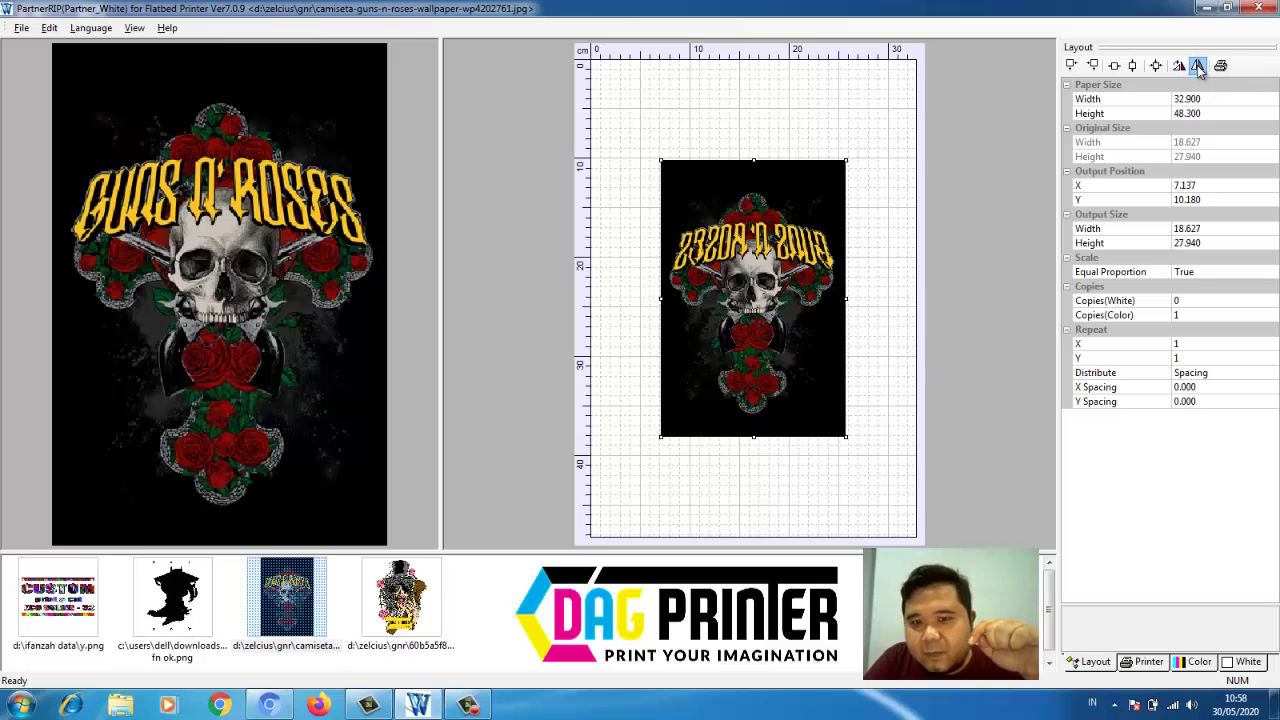
left_click(1198, 66)
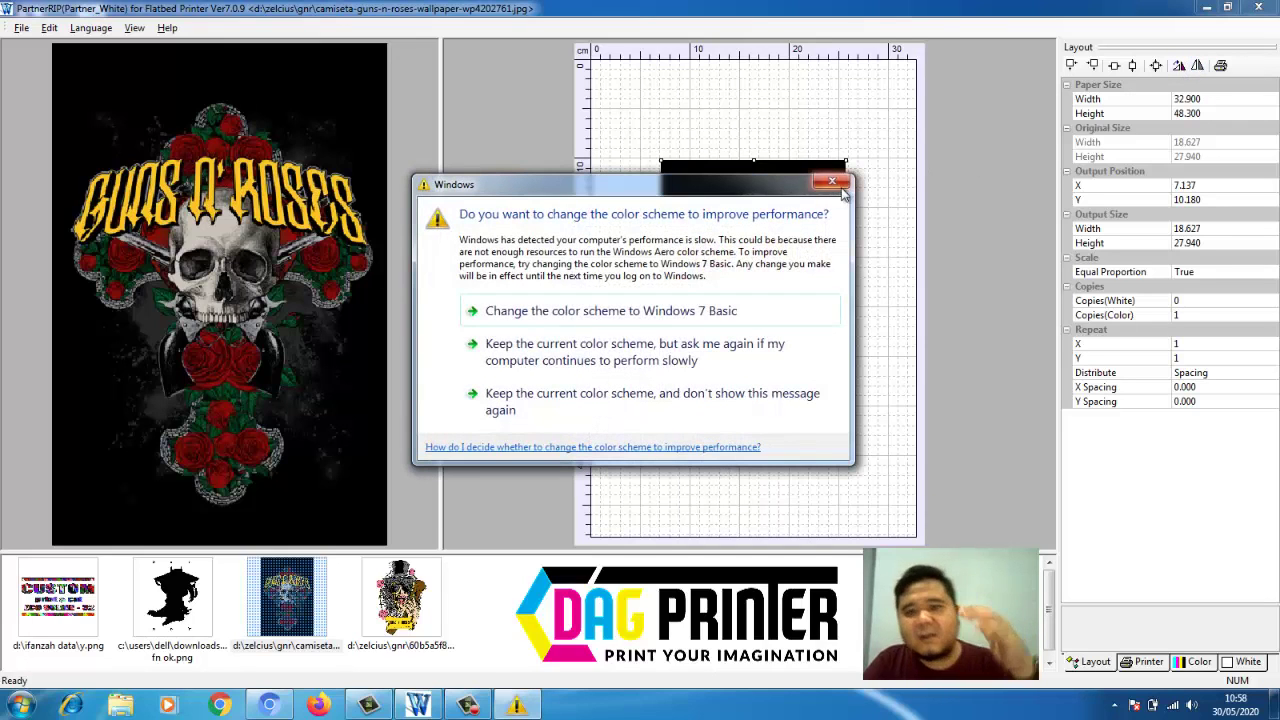
left_click(832, 182)
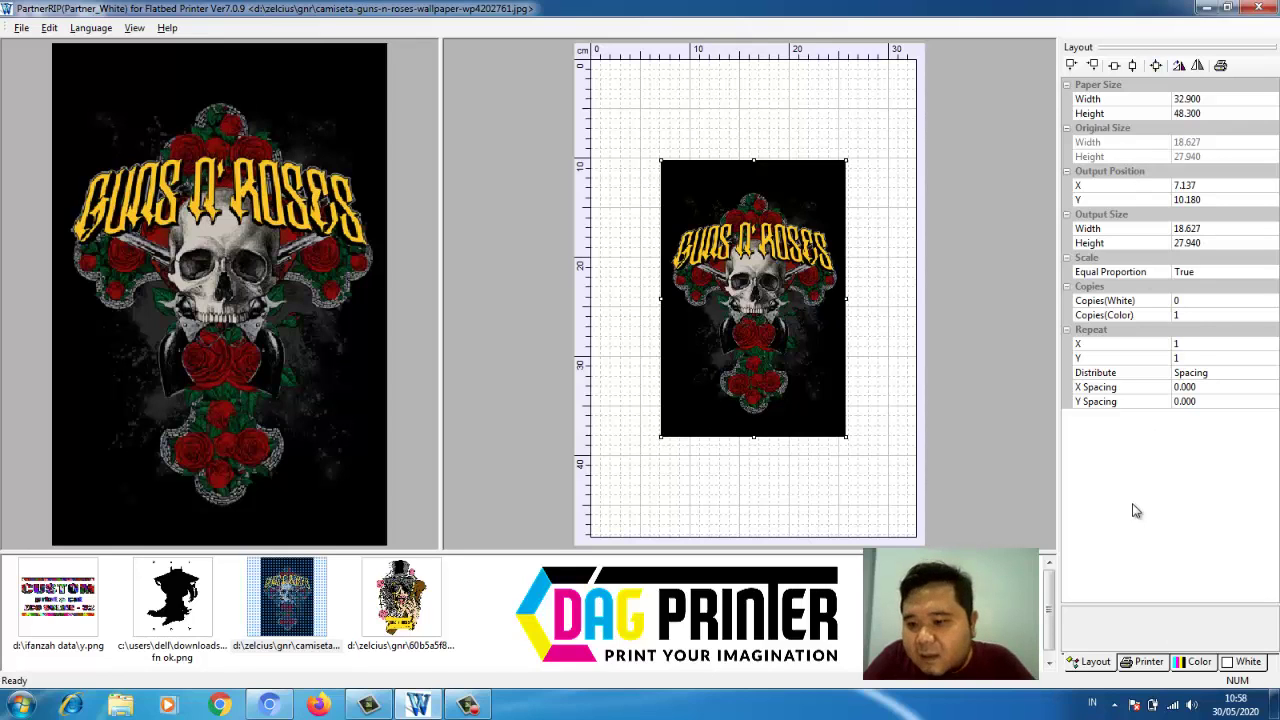
Step: Review the current print settings, including the white and color copies, and close them without printing
left_click(1220, 66)
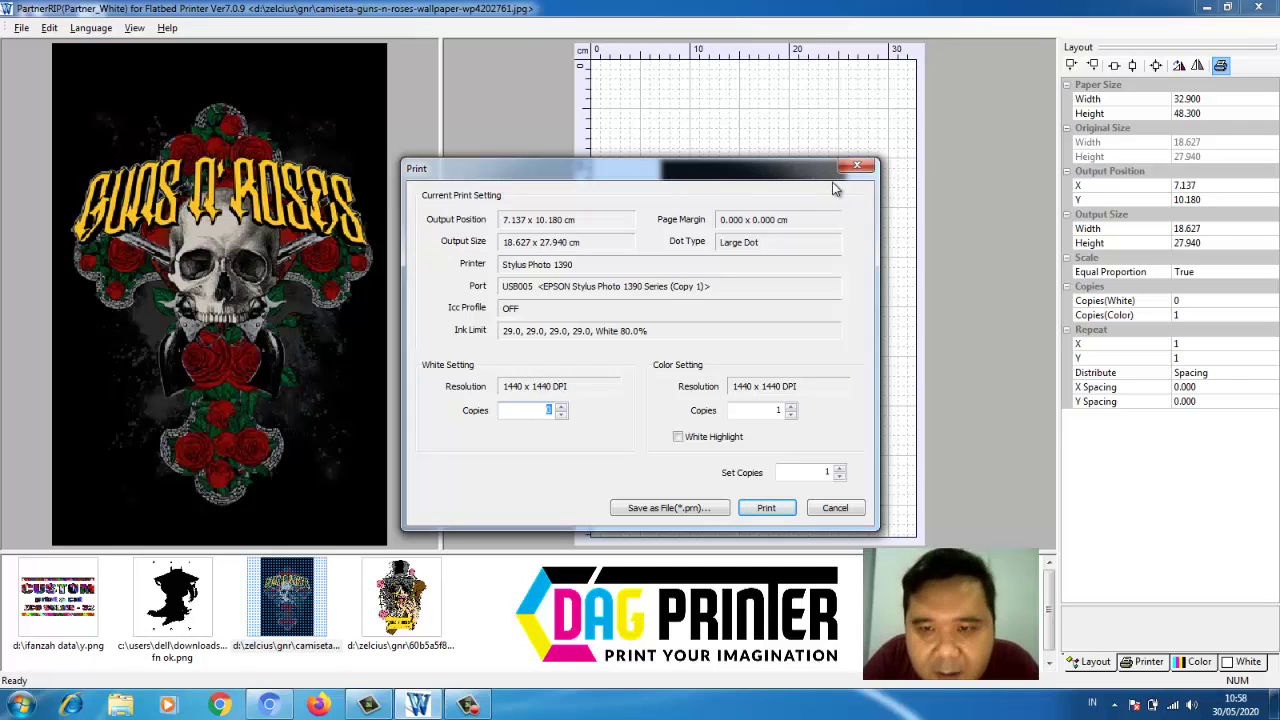
left_click_drag(848, 180, 855, 173)
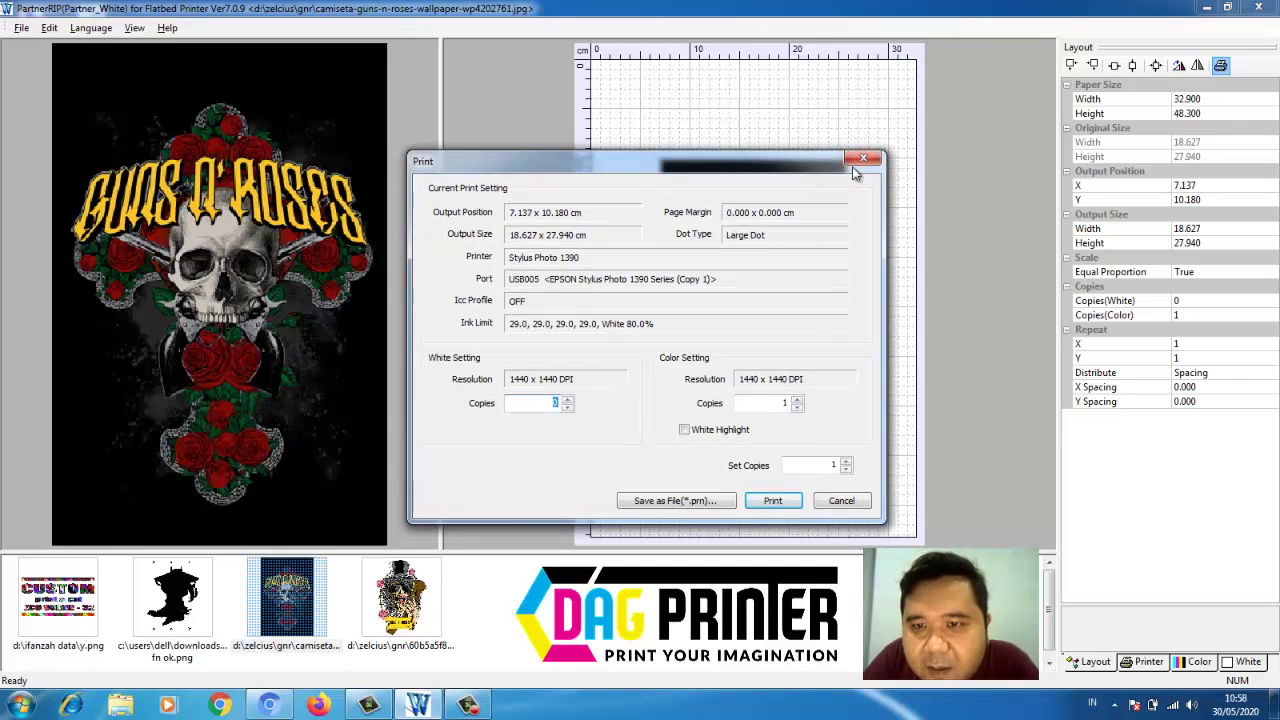
left_click(862, 158)
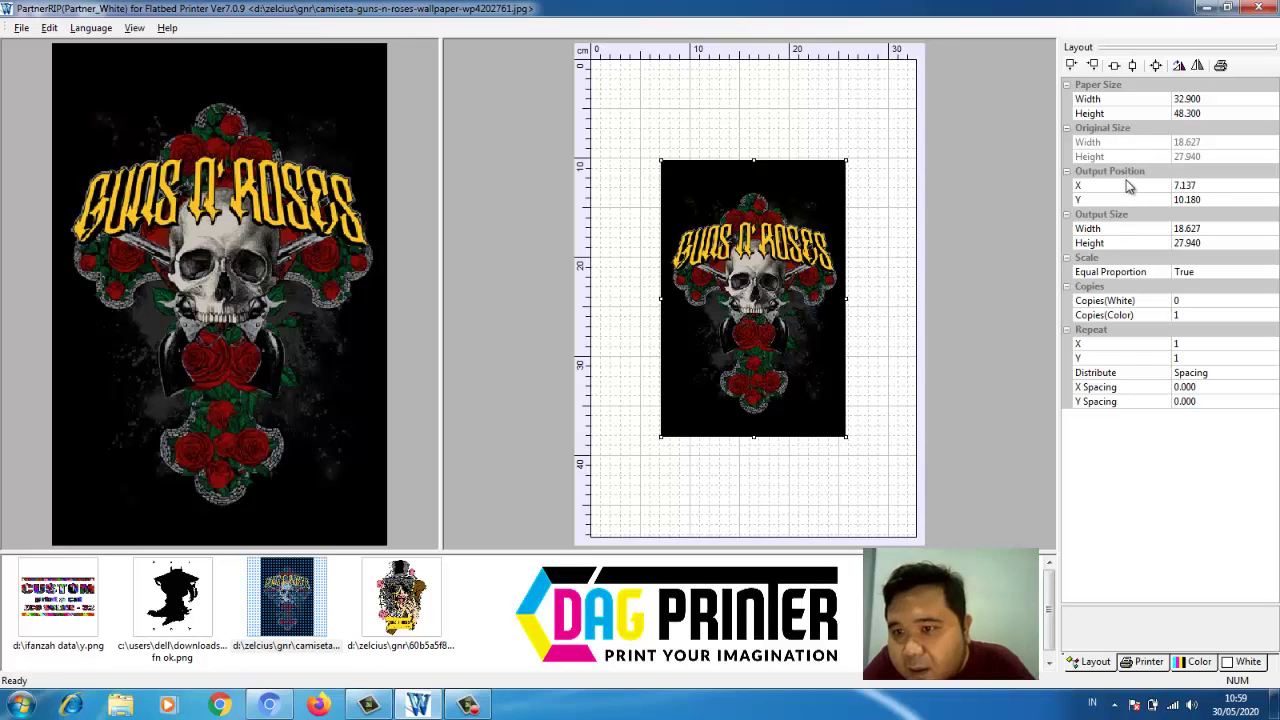
Step: Set the image's output position to X 2 cm and Y 3 cm, dismissing the Windows color scheme prompt
left_click(1206, 192)
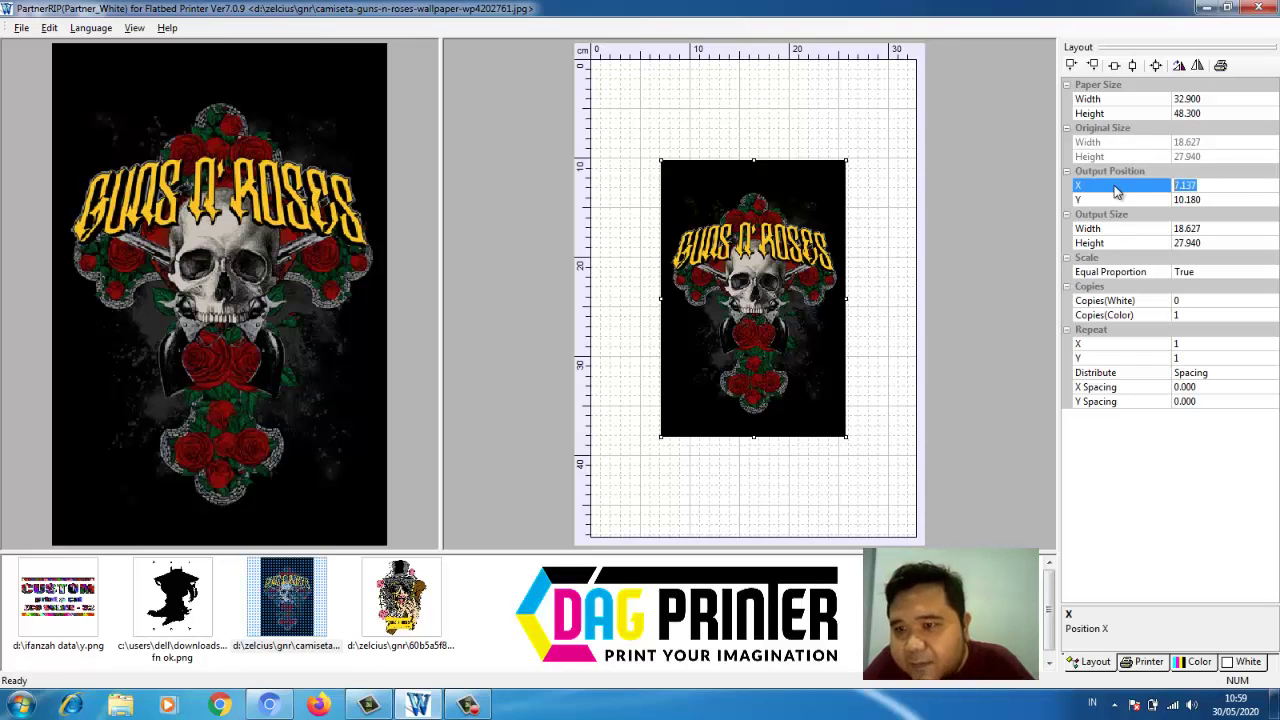
type("2")
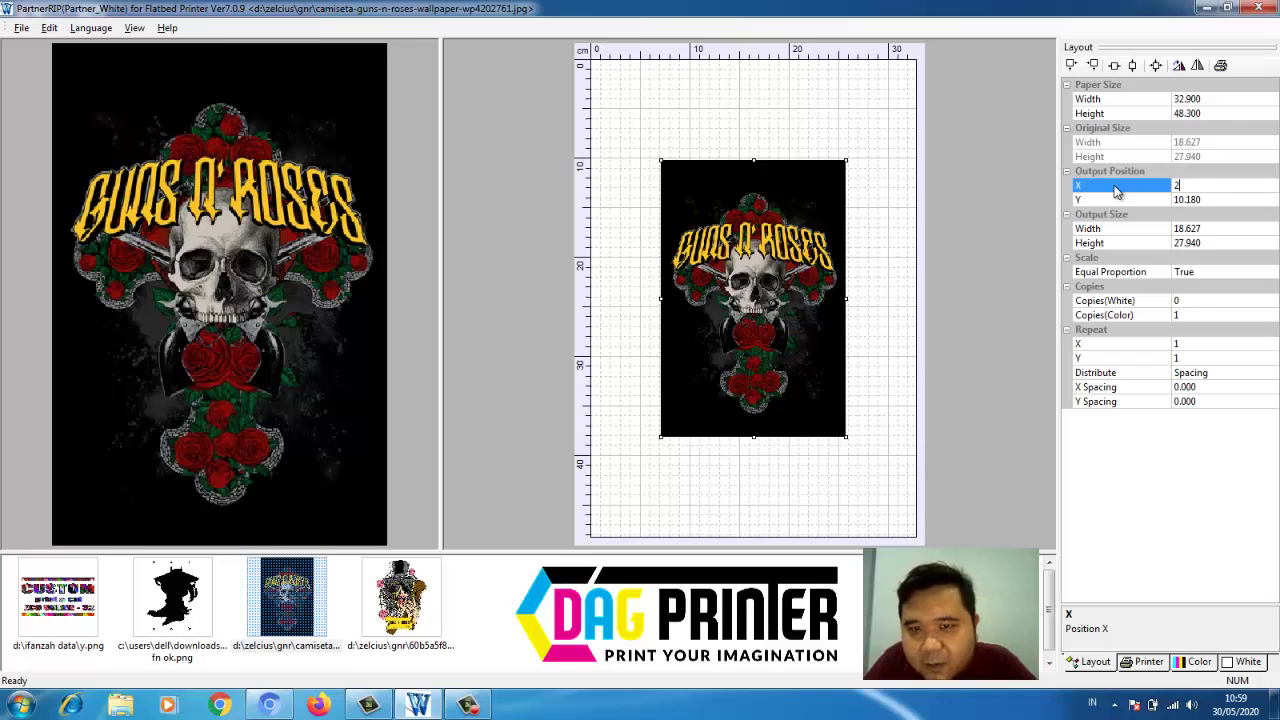
key("Return")
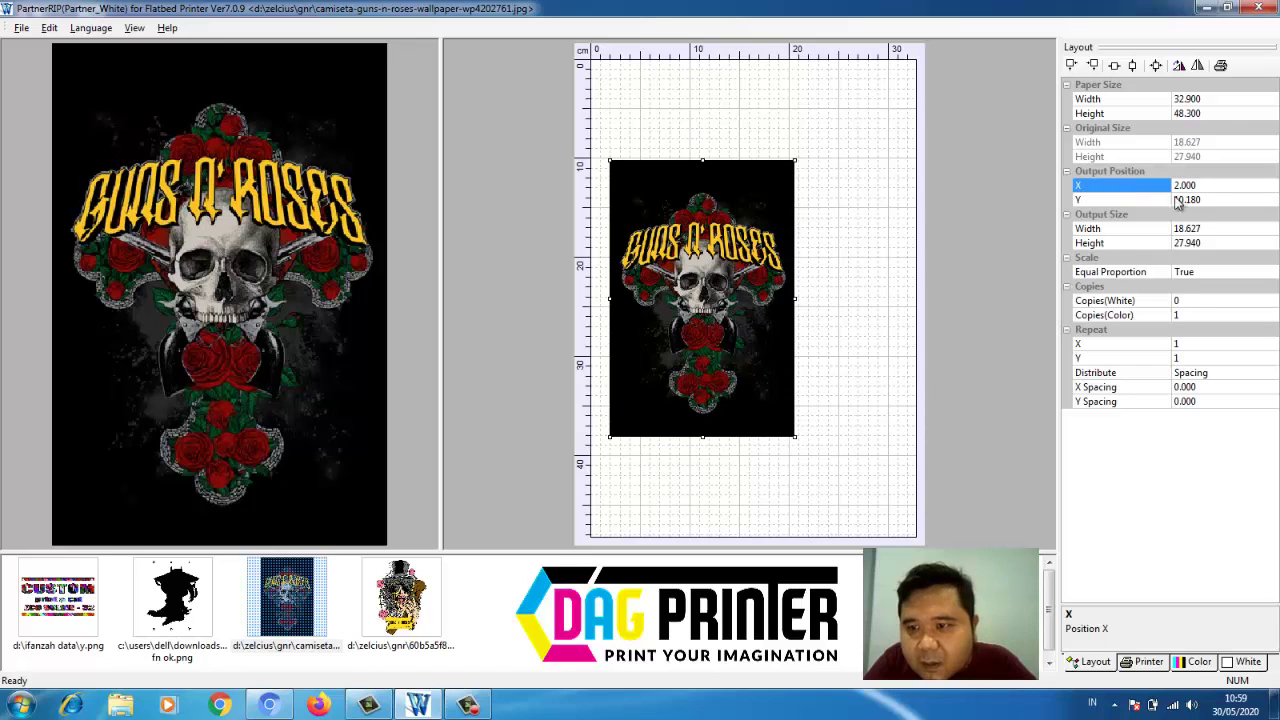
left_click(1218, 201)
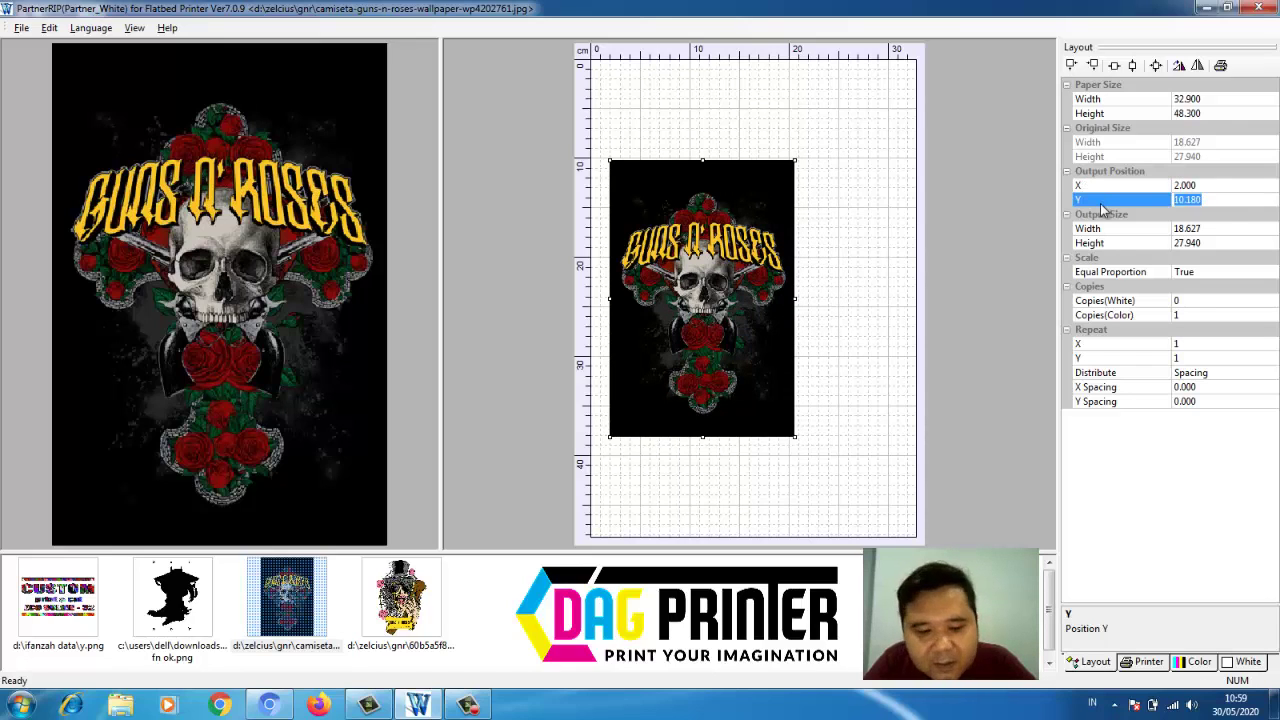
type("3")
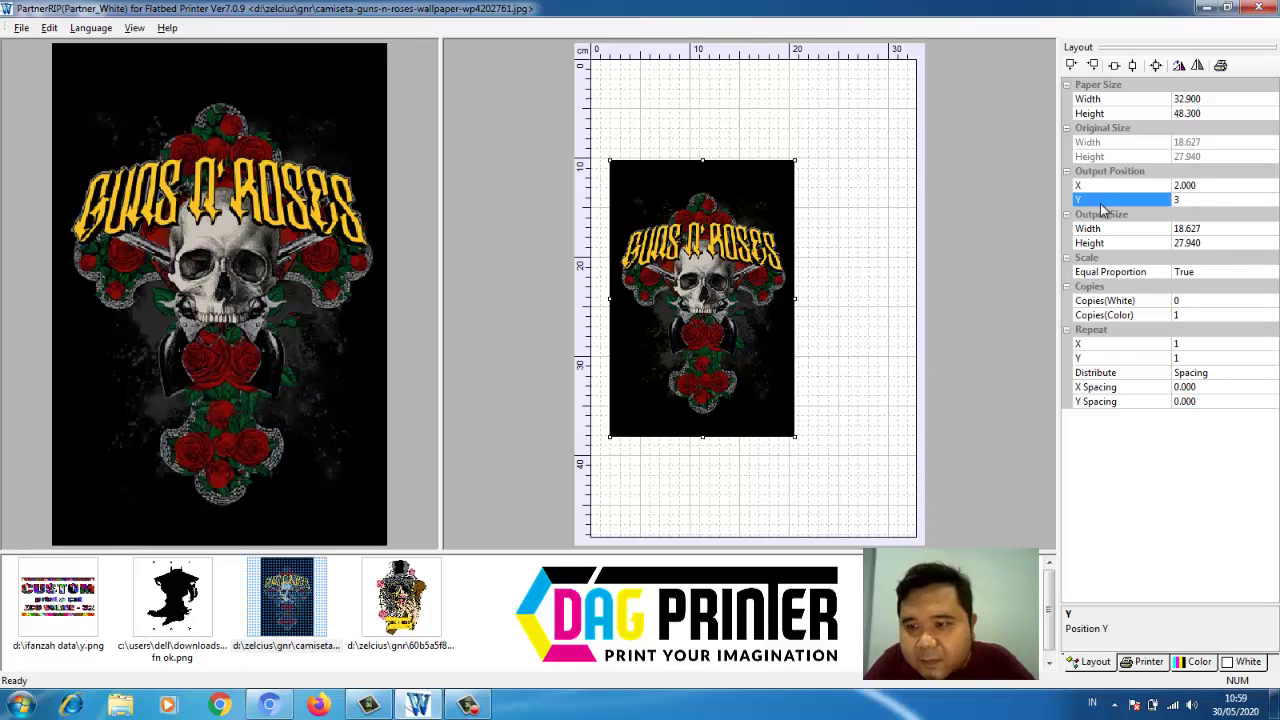
key("Return")
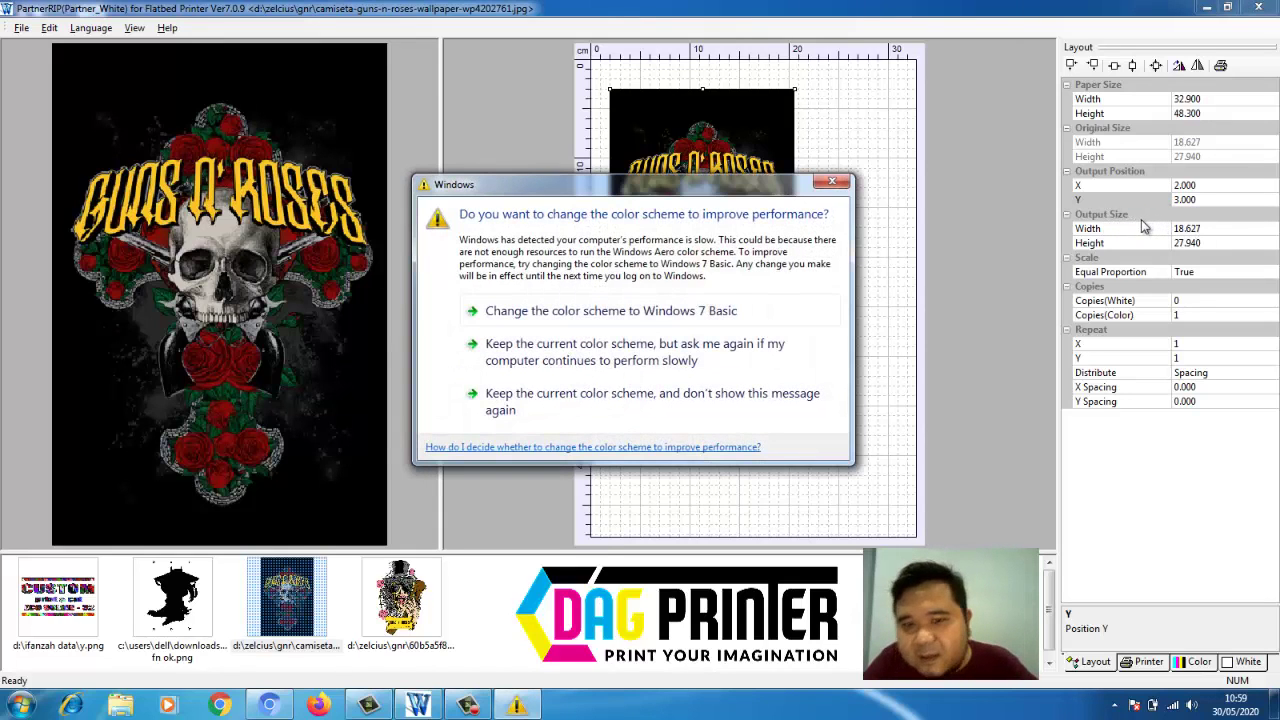
left_click(832, 181)
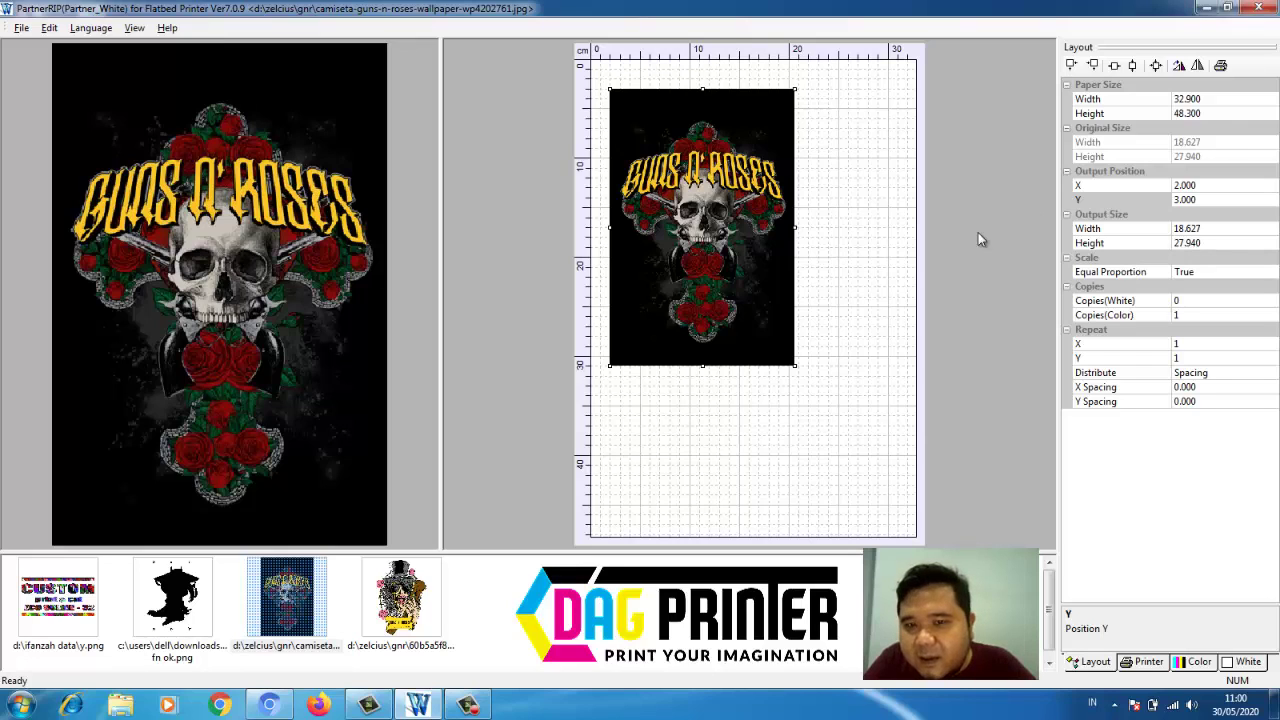
Step: Set Equal Proportion to False so the image's width and height can be scaled independently
left_click(1200, 277)
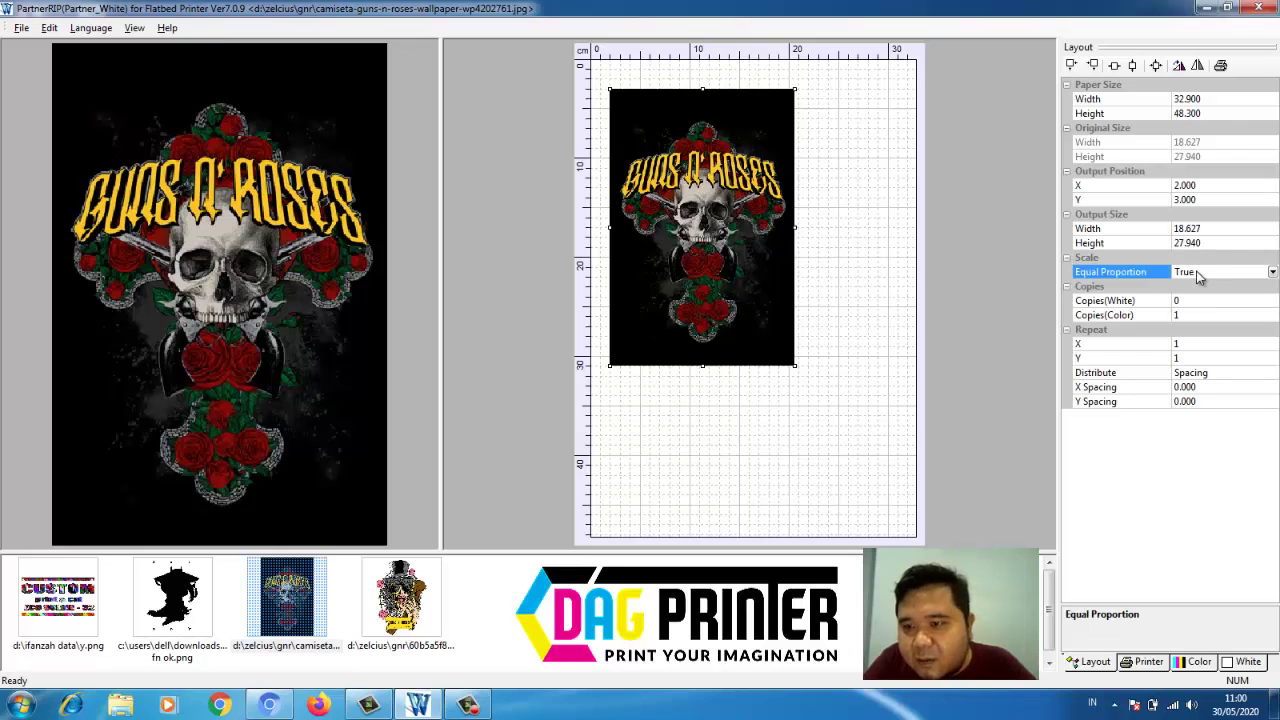
left_click(1273, 272)
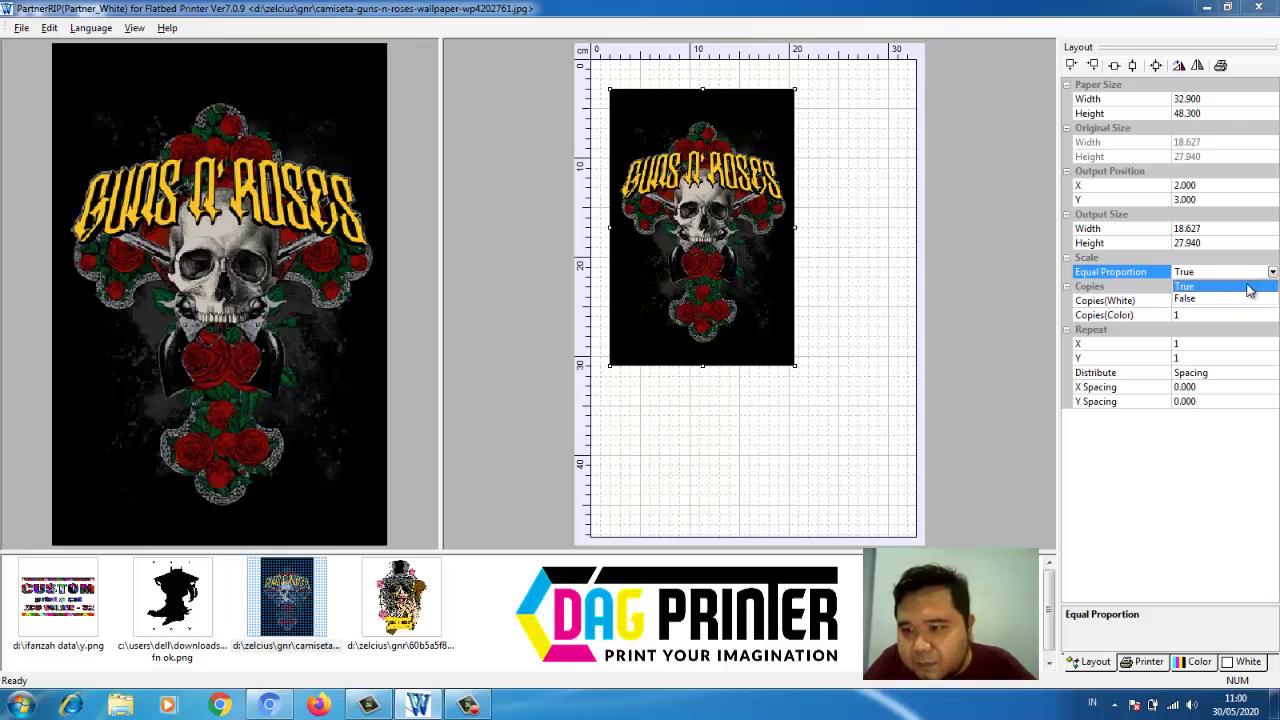
left_click(1219, 300)
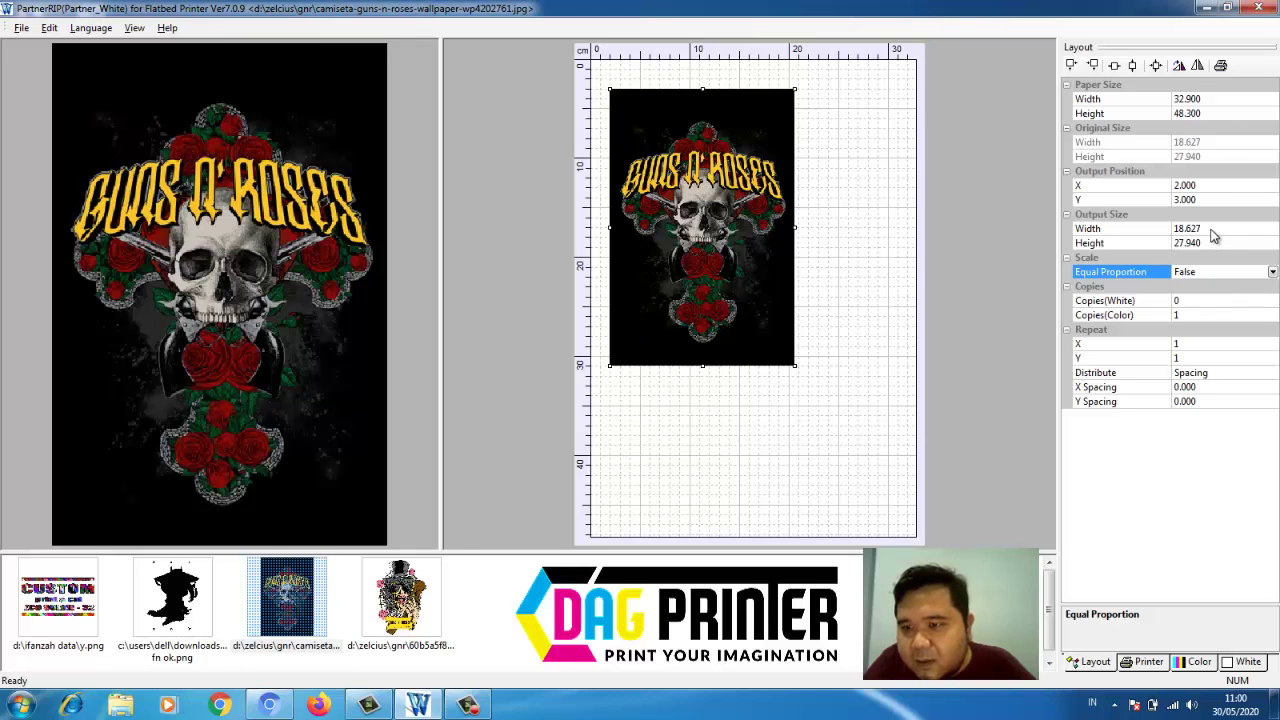
Step: Set the image's output size to a width of 10 cm and a height of 15 cm
left_click(1226, 229)
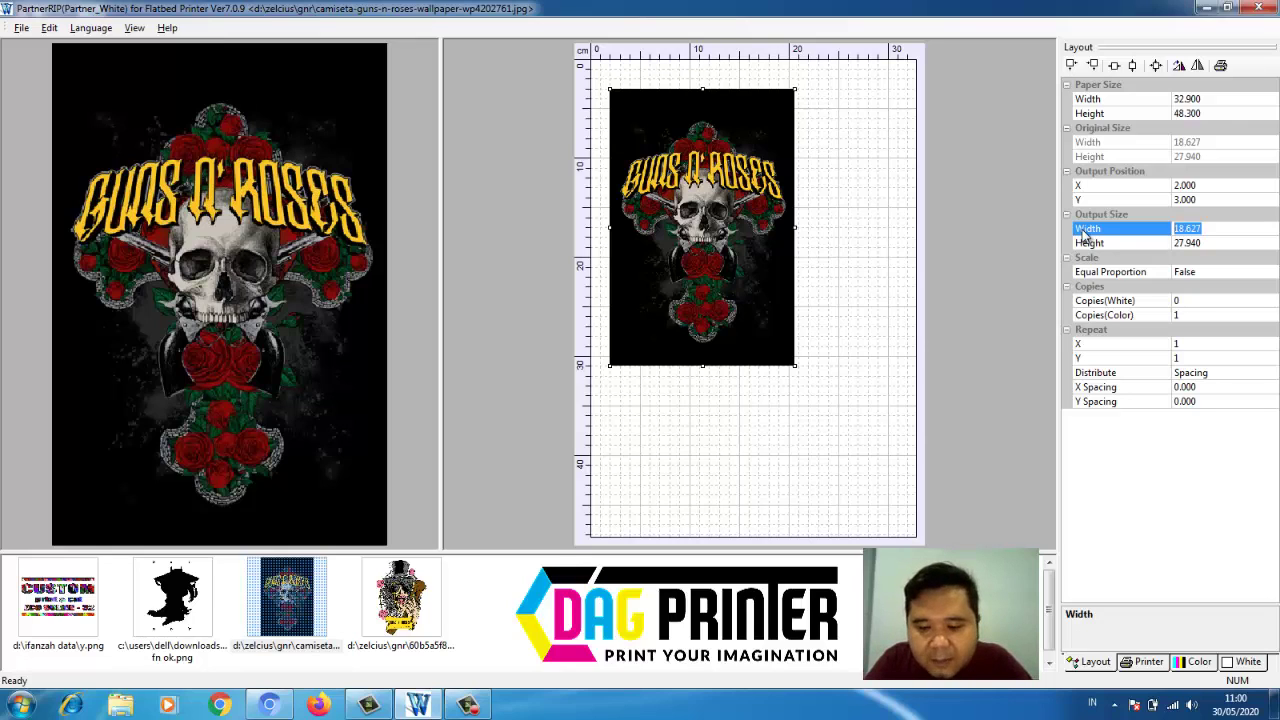
type("10")
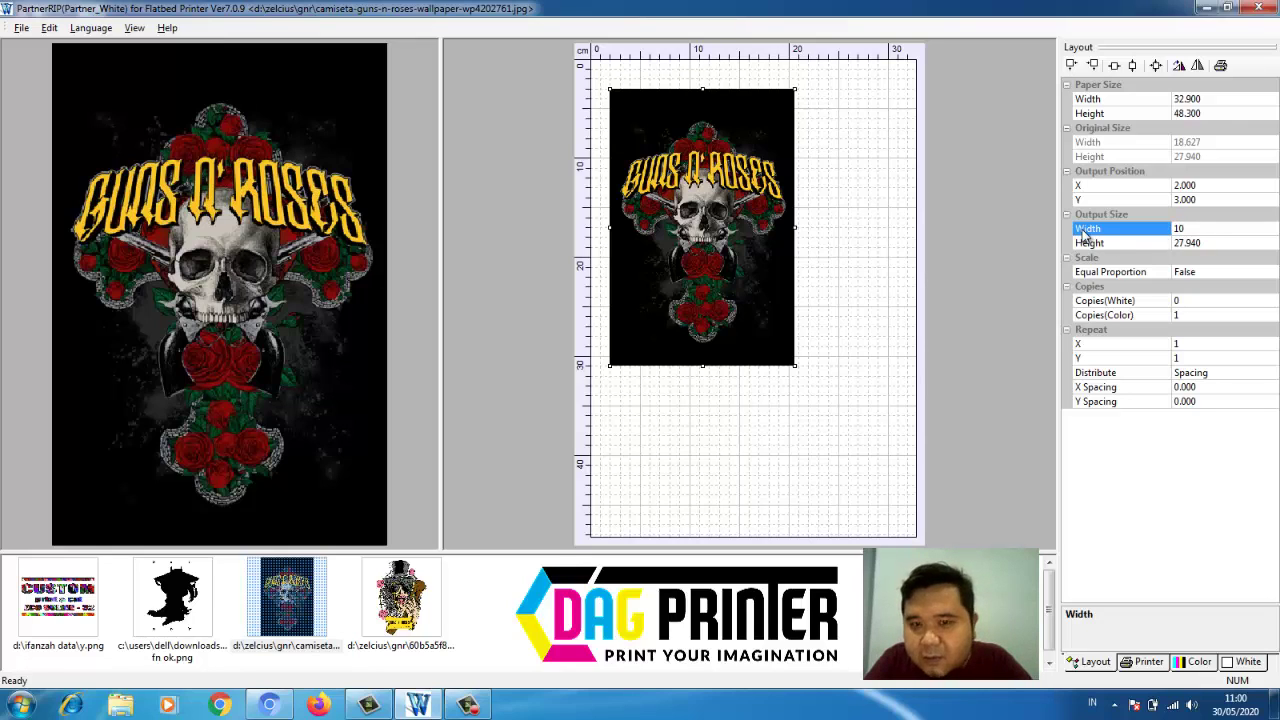
key("Return")
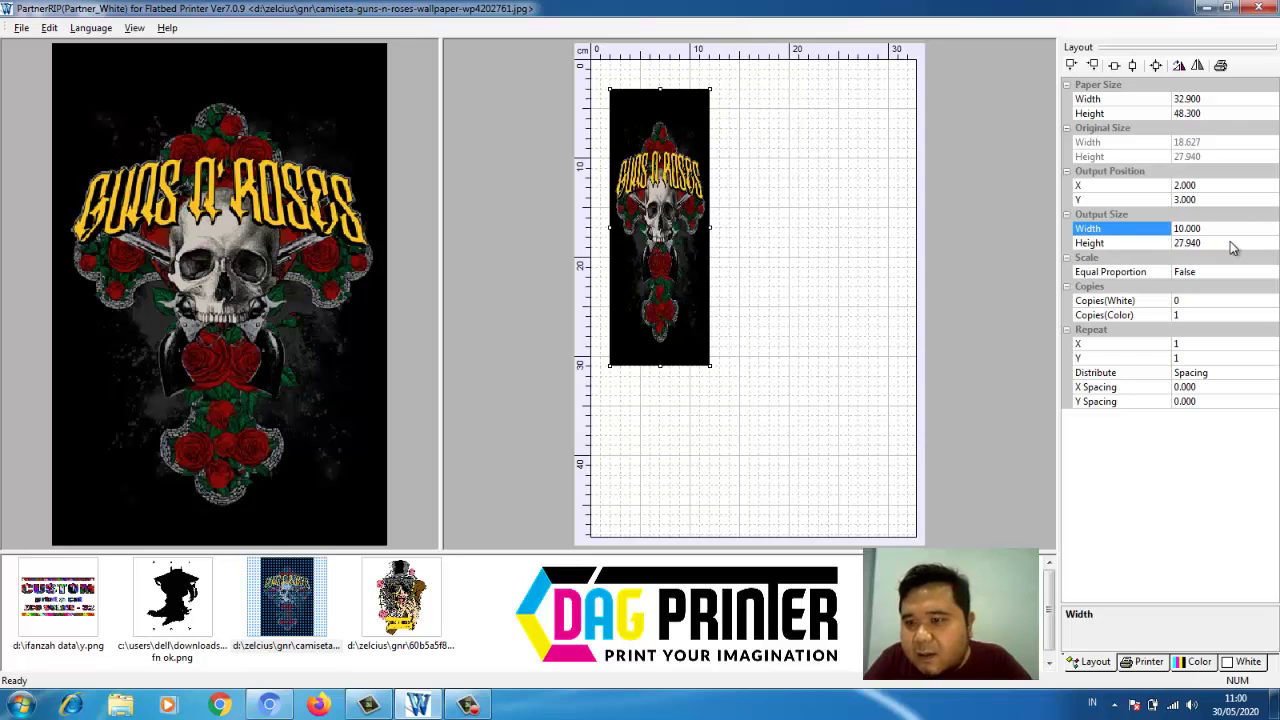
left_click(1226, 243)
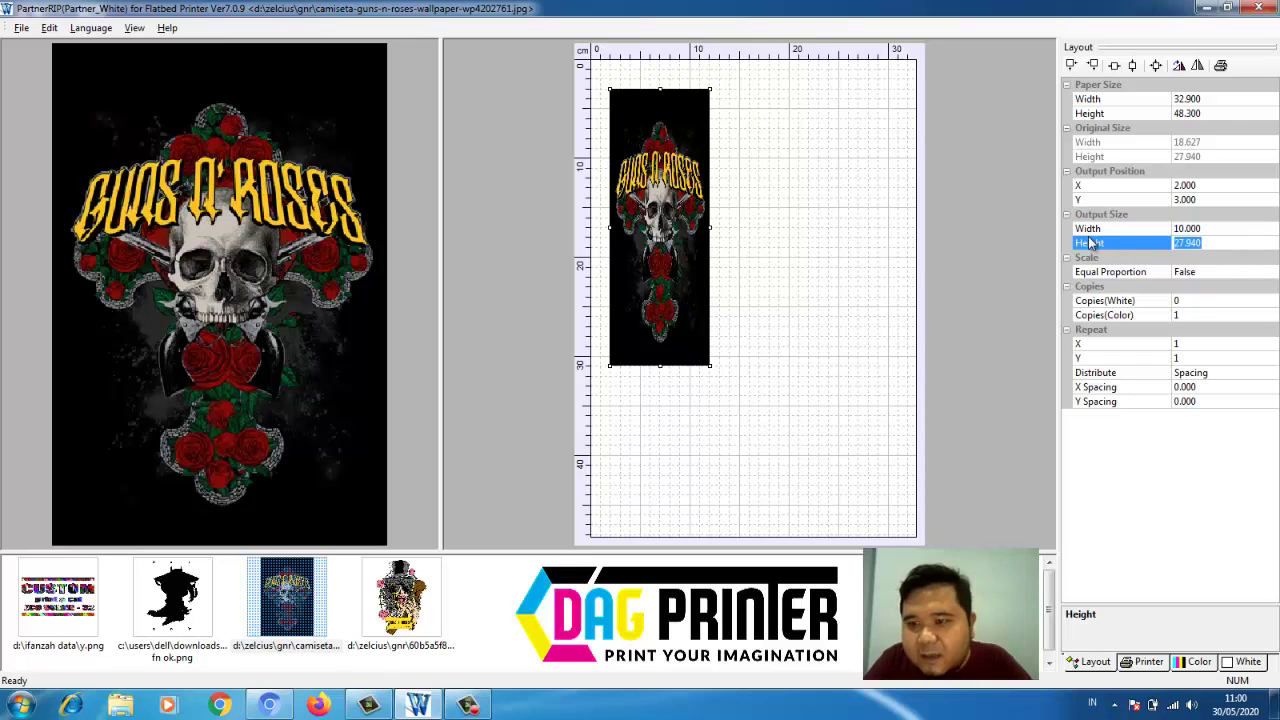
type("15")
key("Return")
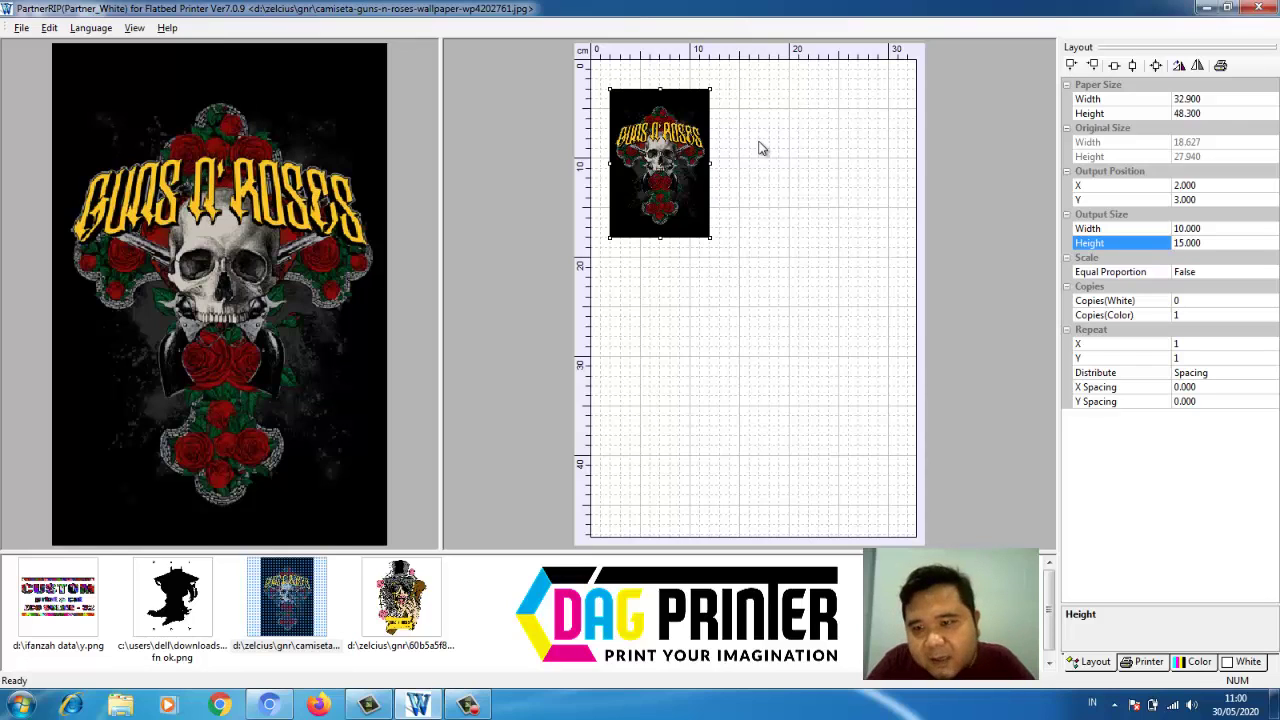
Step: Review the Equal Proportion and Copies settings, and dismiss the Windows color scheme prompt
left_click(1198, 277)
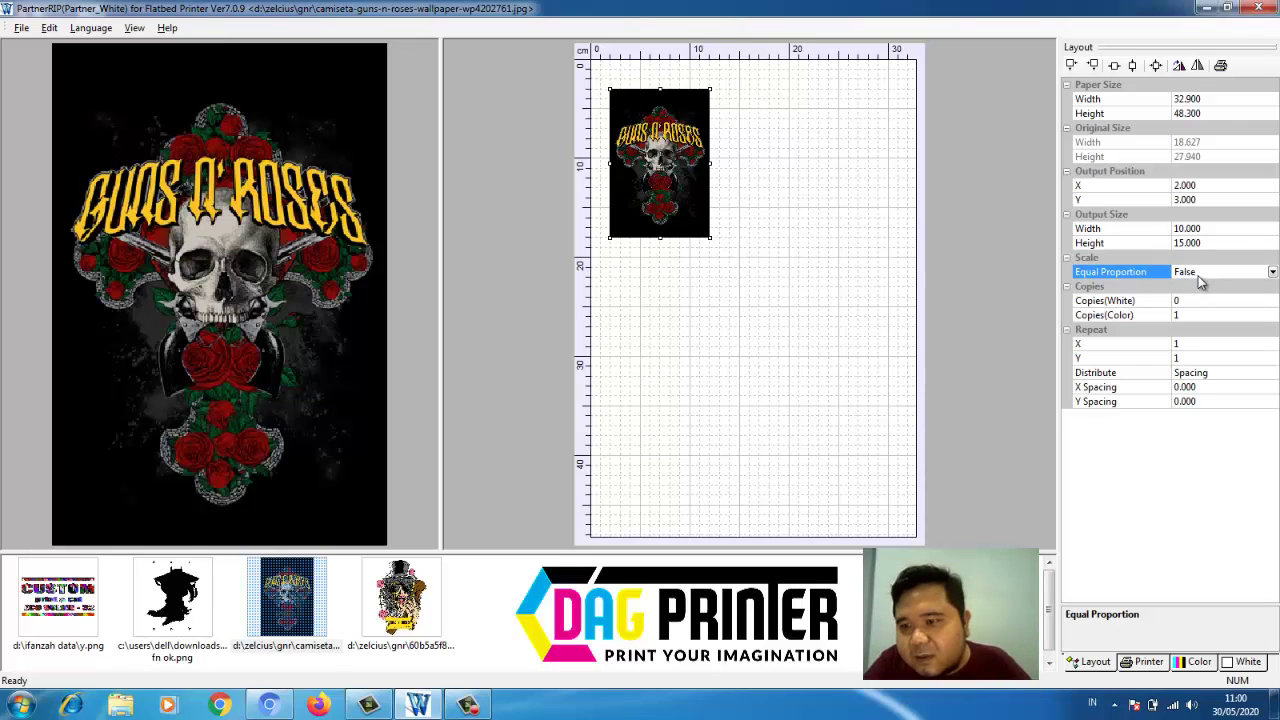
left_click(1272, 286)
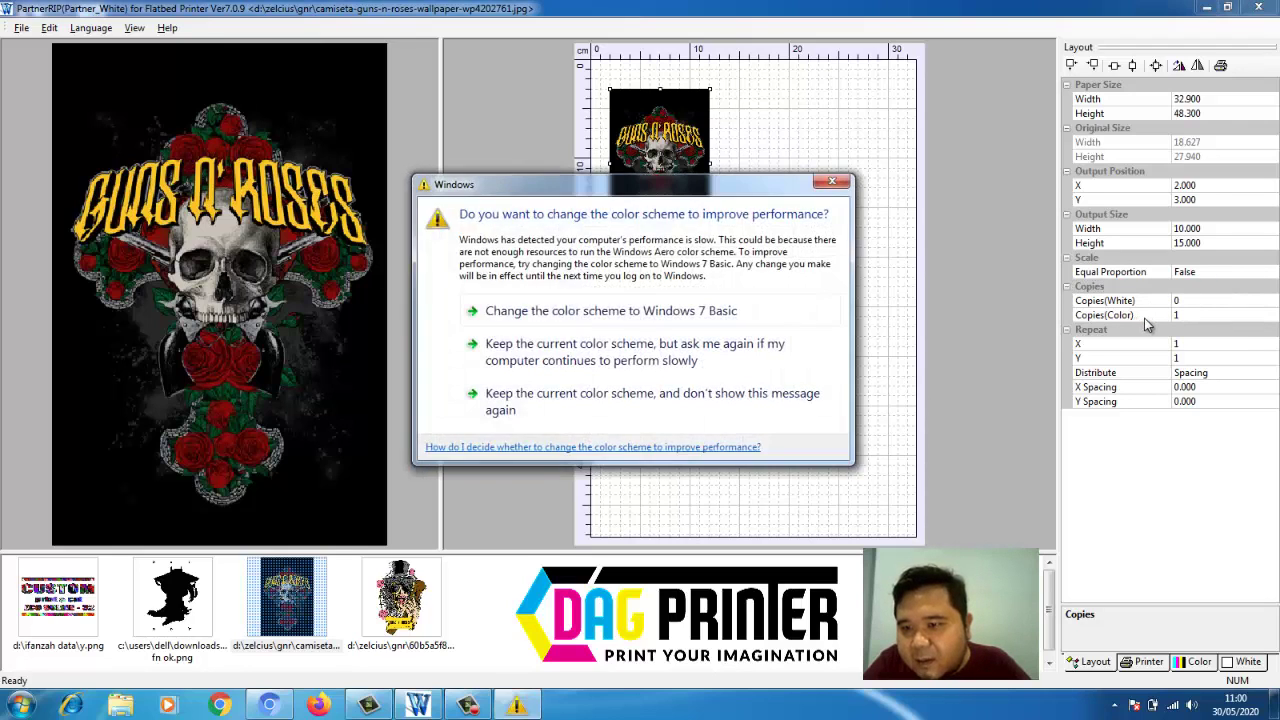
left_click(830, 184)
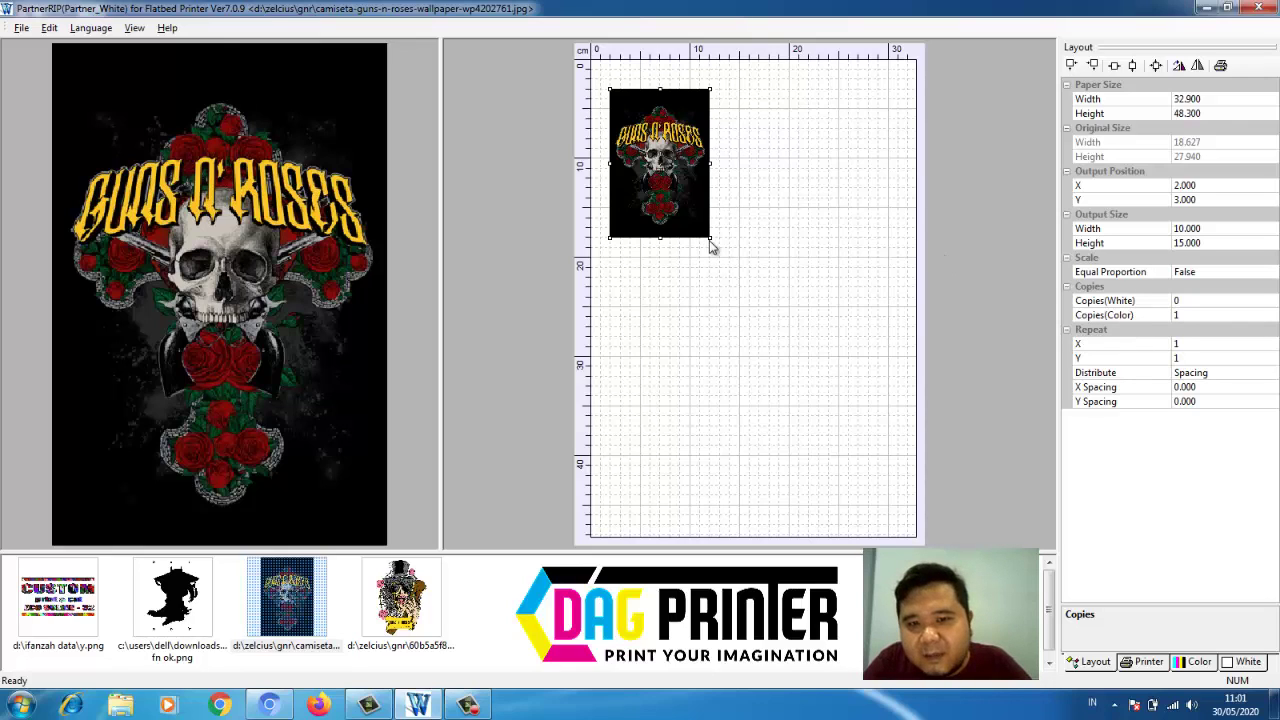
Step: Shrink the image to about 7.8 by 12.4 cm and move it to about X 1.5 cm, Y 1.7 cm on the page
left_click_drag(711, 240, 690, 214)
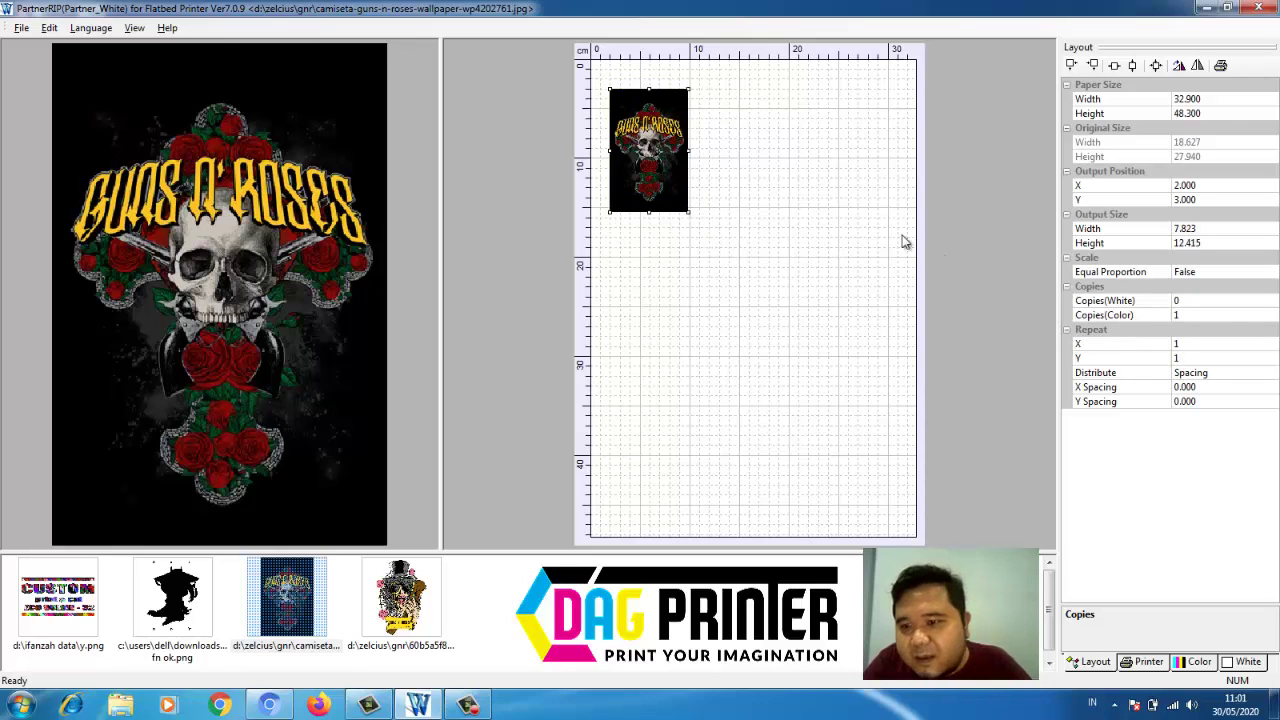
left_click_drag(650, 126, 646, 113)
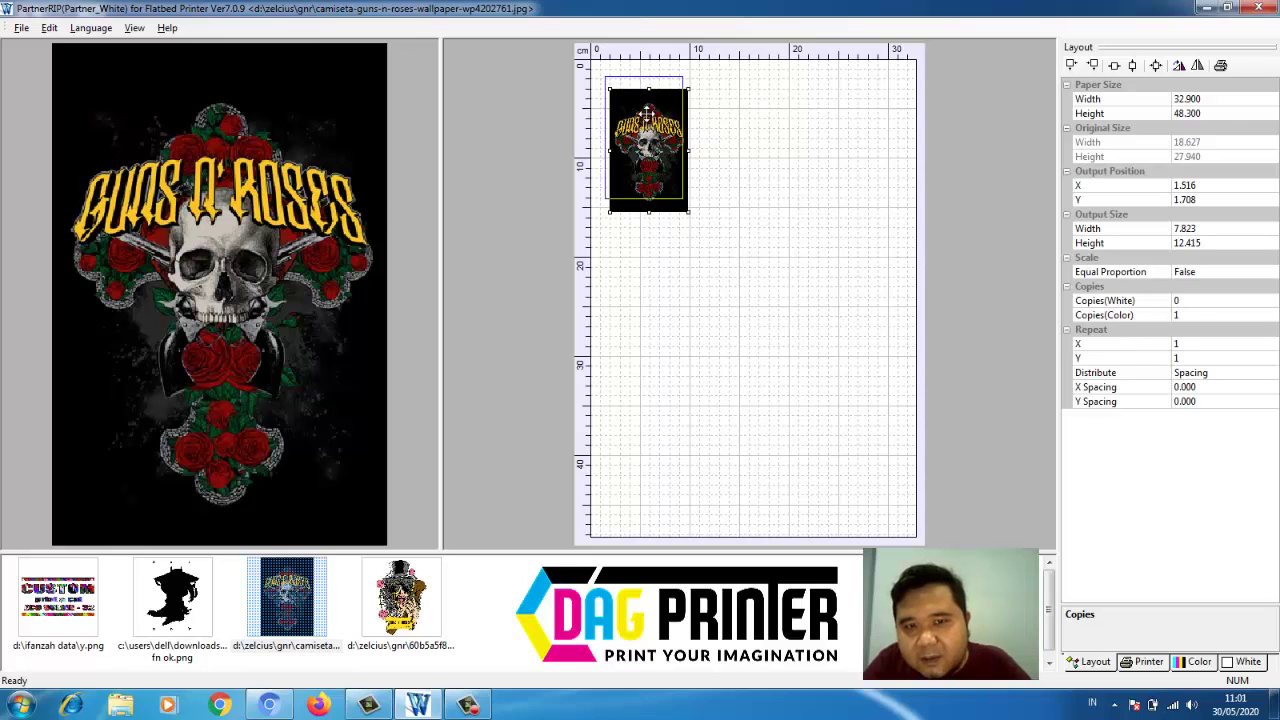
Step: Repeat the image 3 times horizontally and 2 times vertically on the page
left_click(1171, 343)
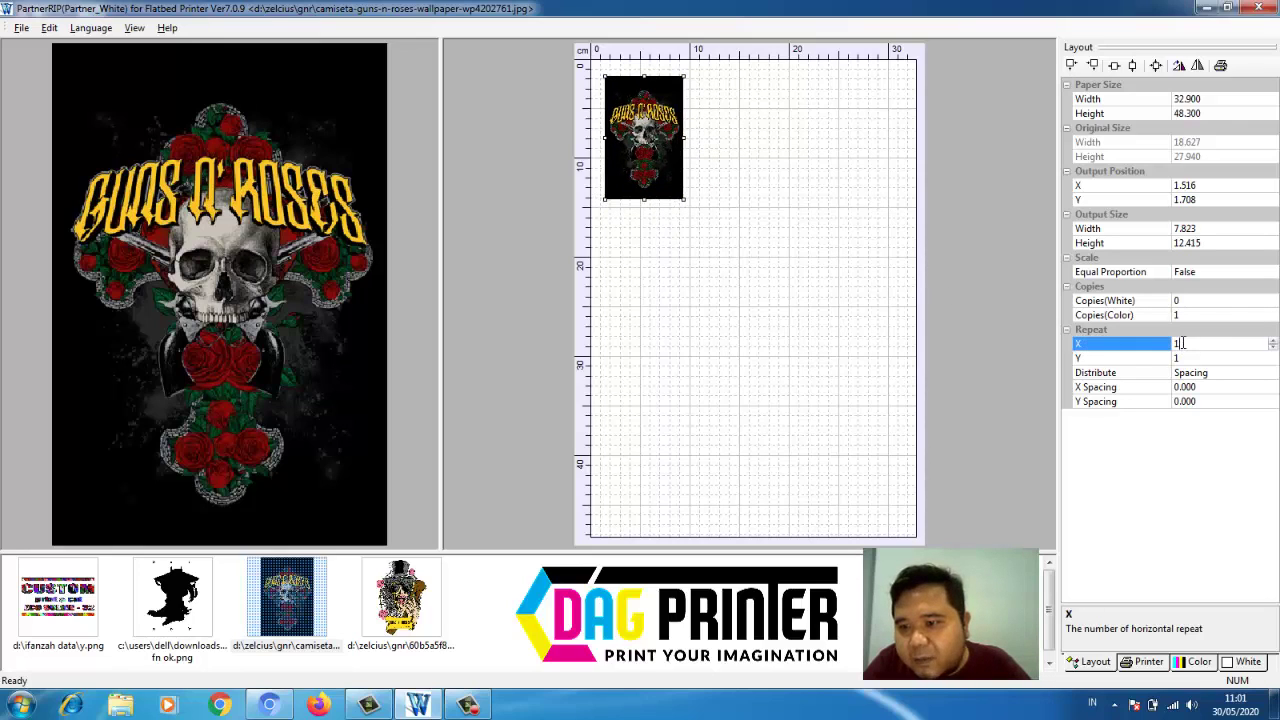
left_click(1273, 341)
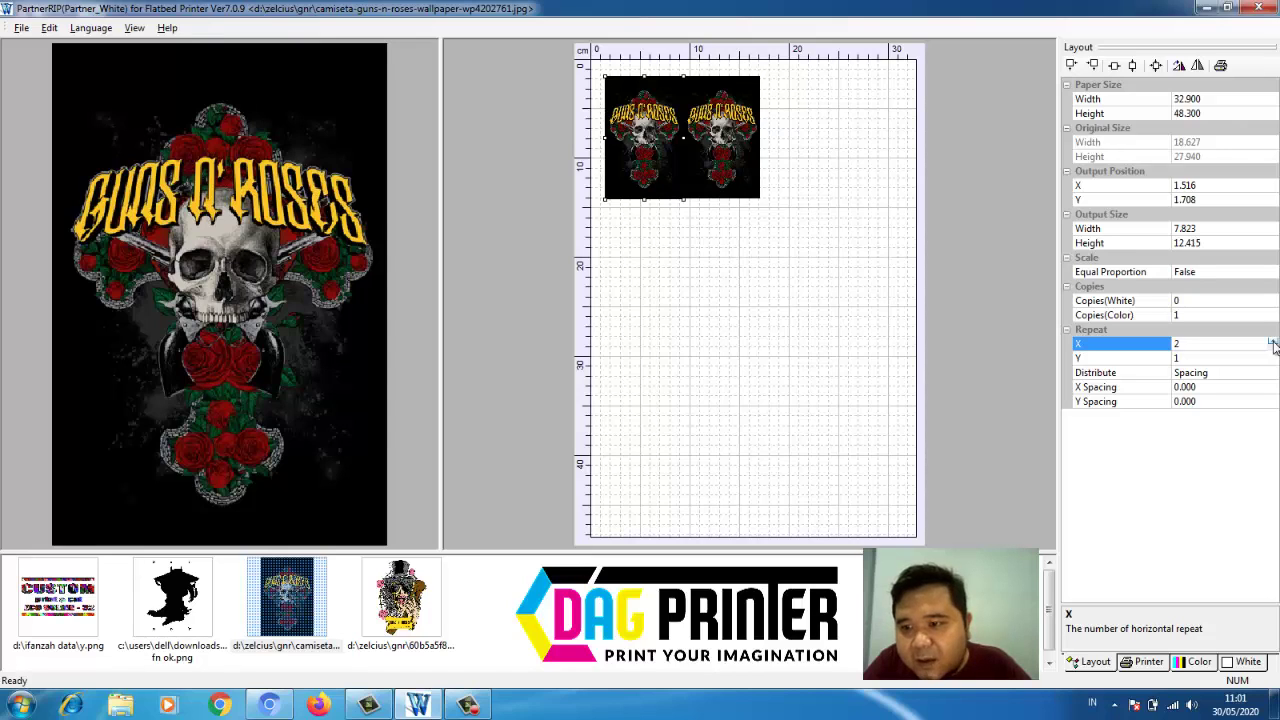
left_click(1273, 341)
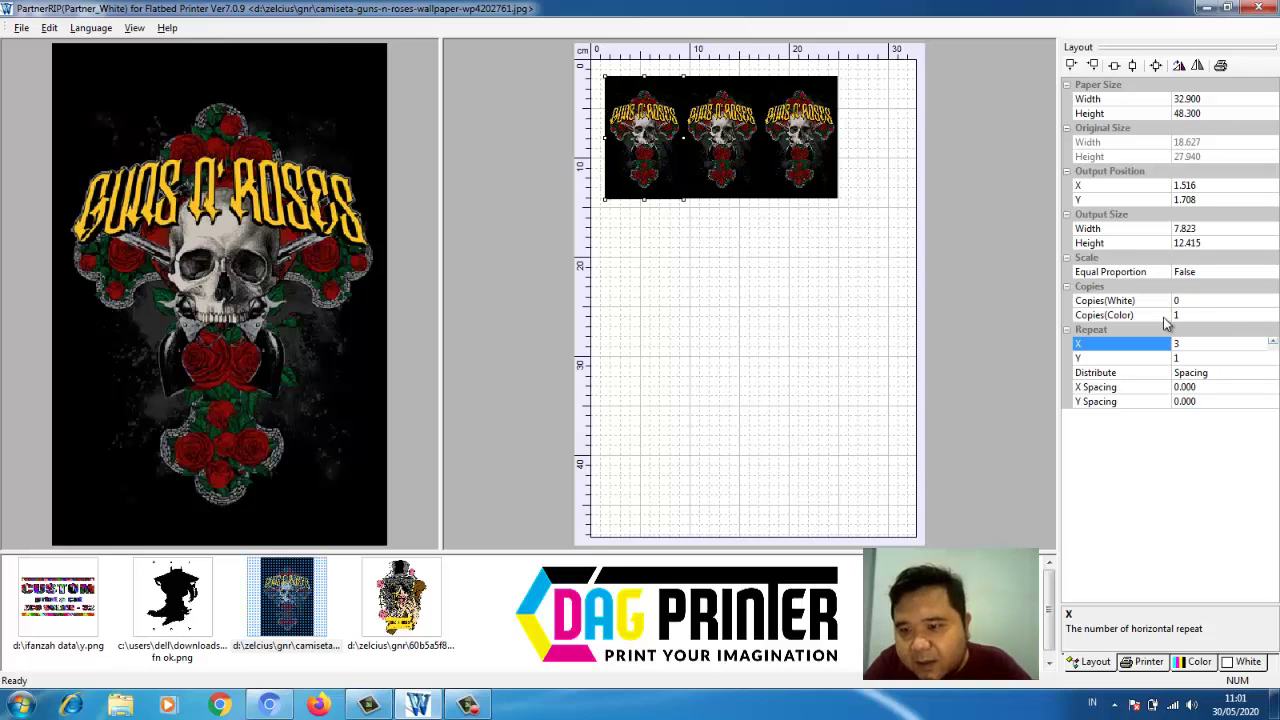
left_click(1255, 357)
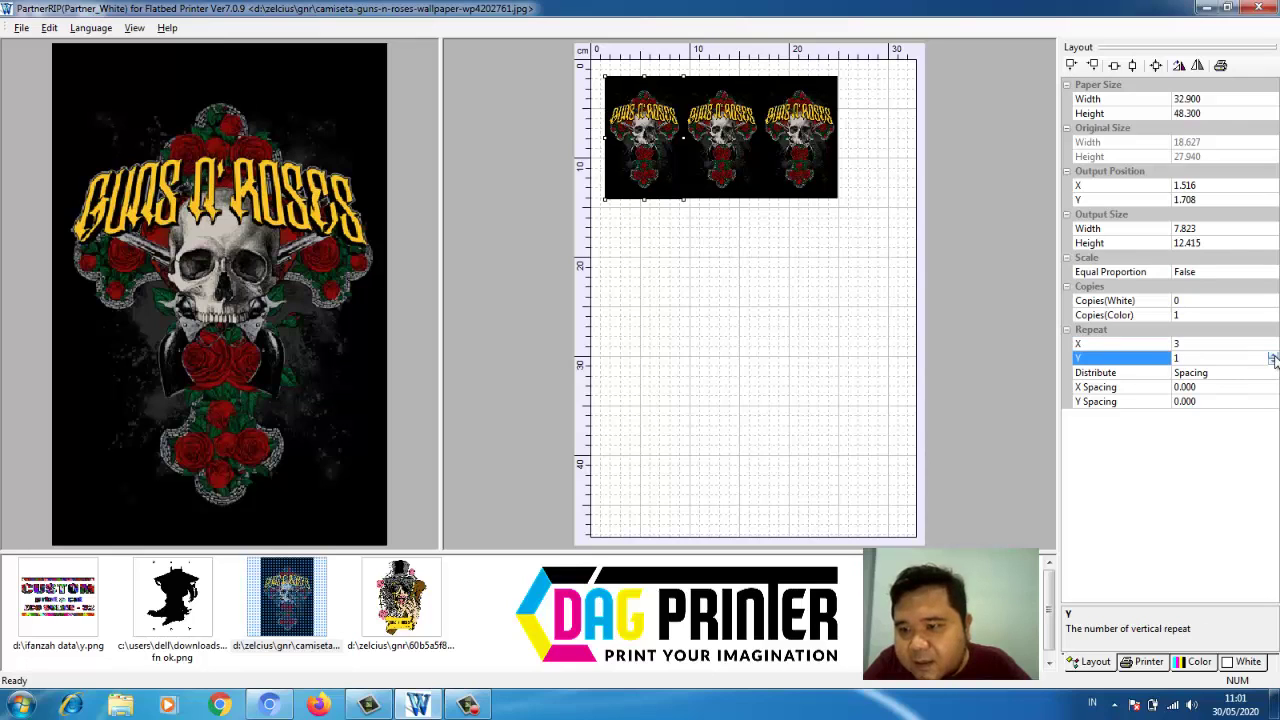
left_click(1273, 356)
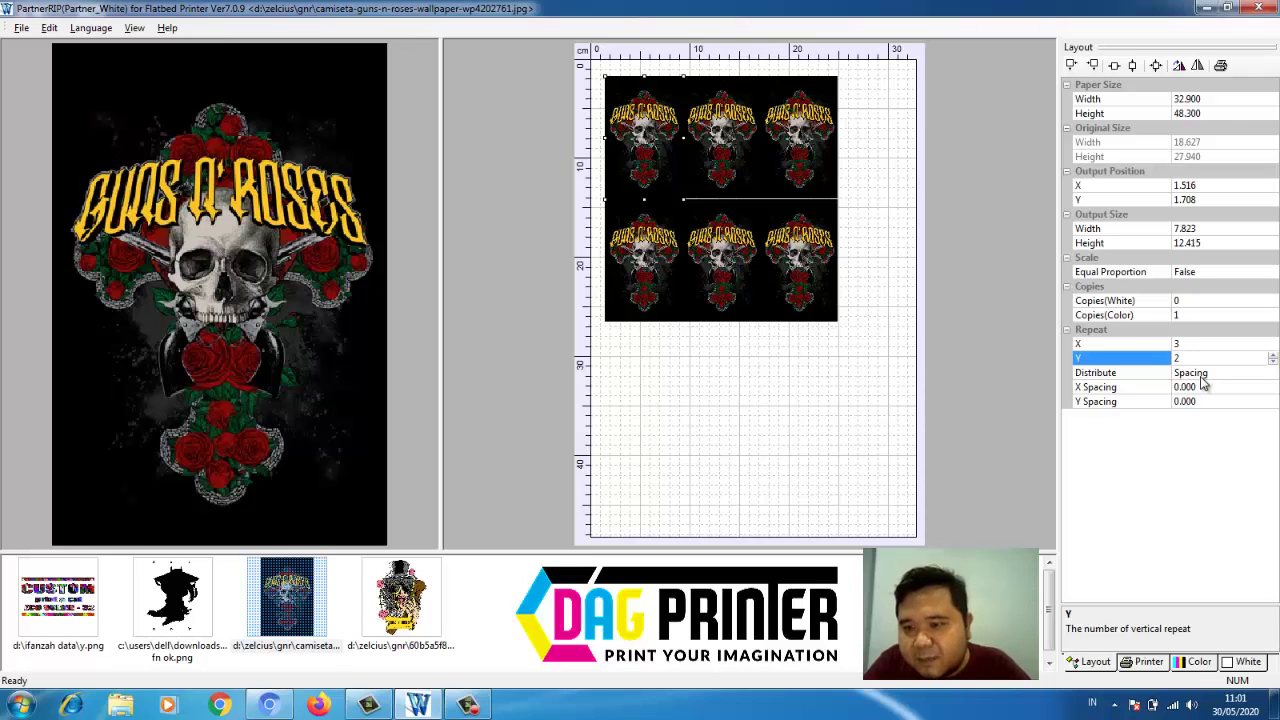
Step: Set both the horizontal and vertical spacing between the repeated images to 2 cm
left_click(1250, 388)
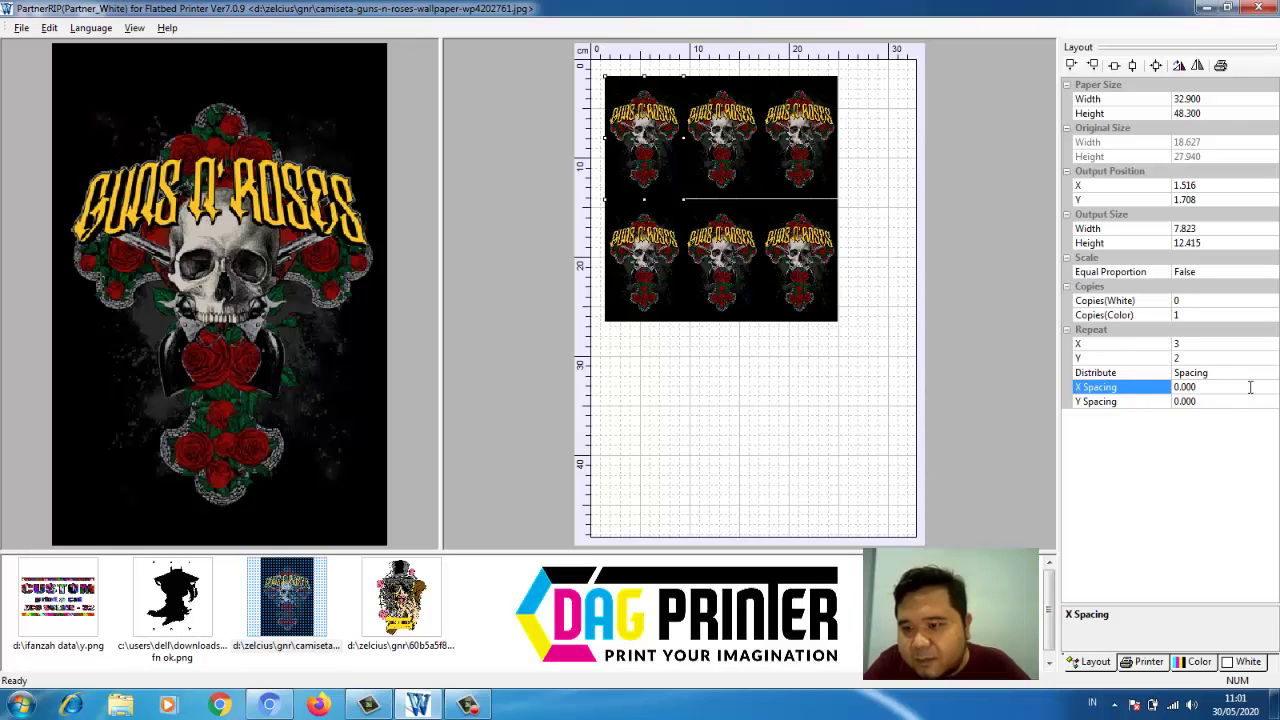
left_click(1104, 390)
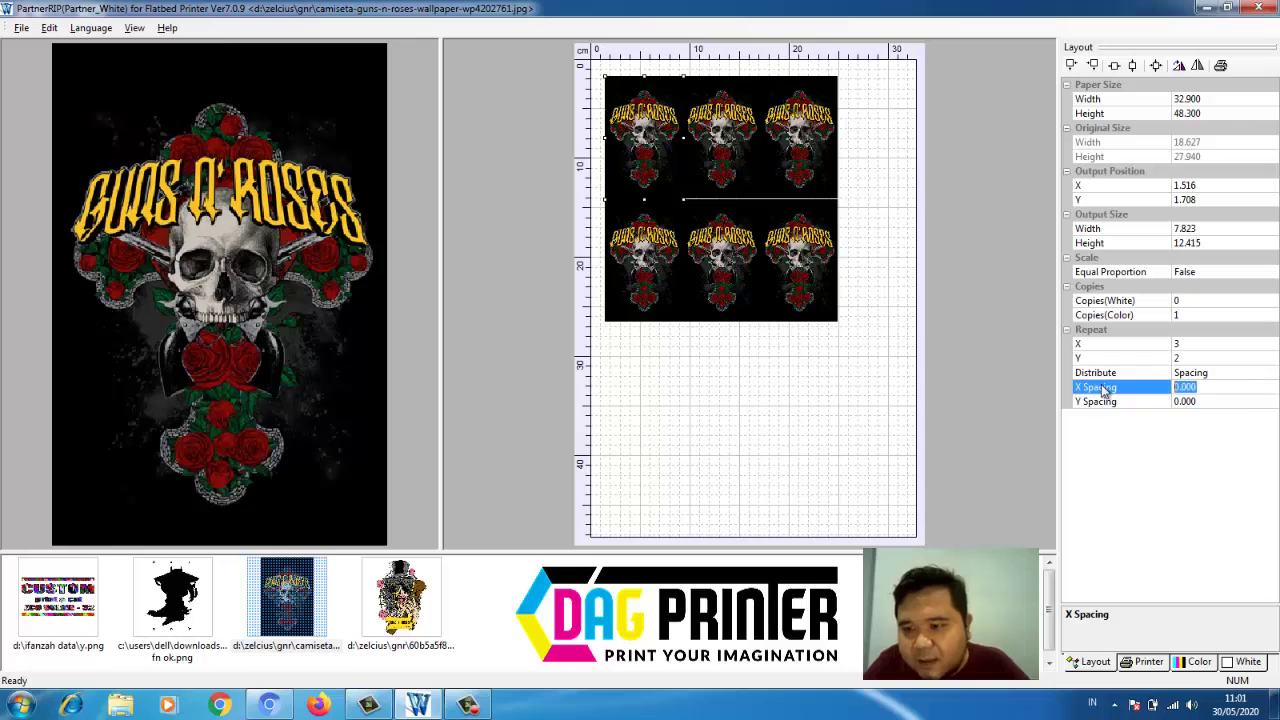
type("2")
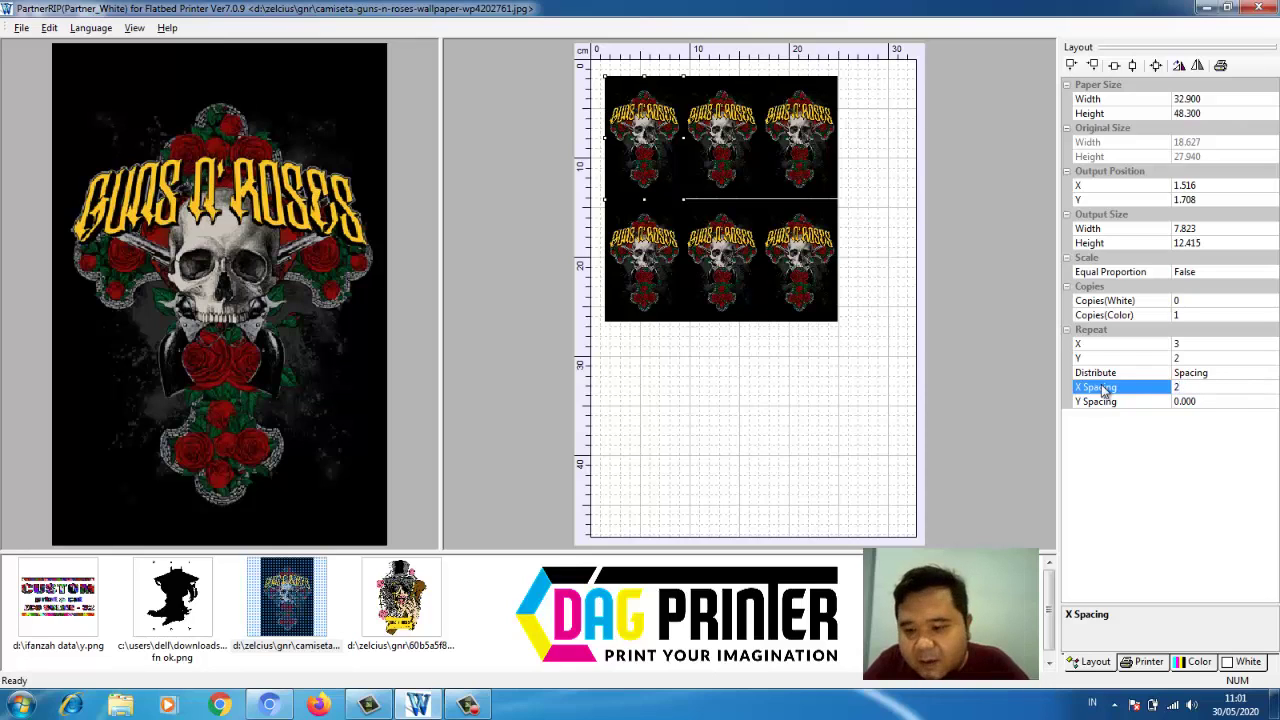
key("Return")
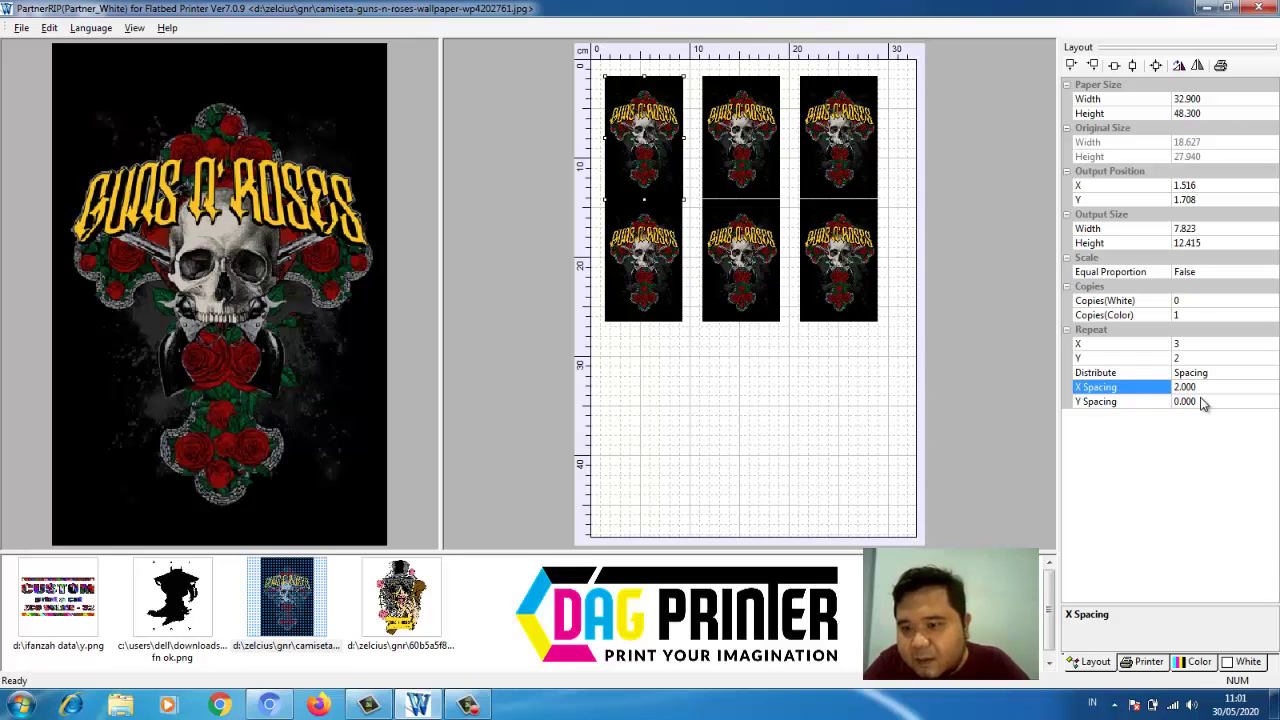
left_click(1120, 401)
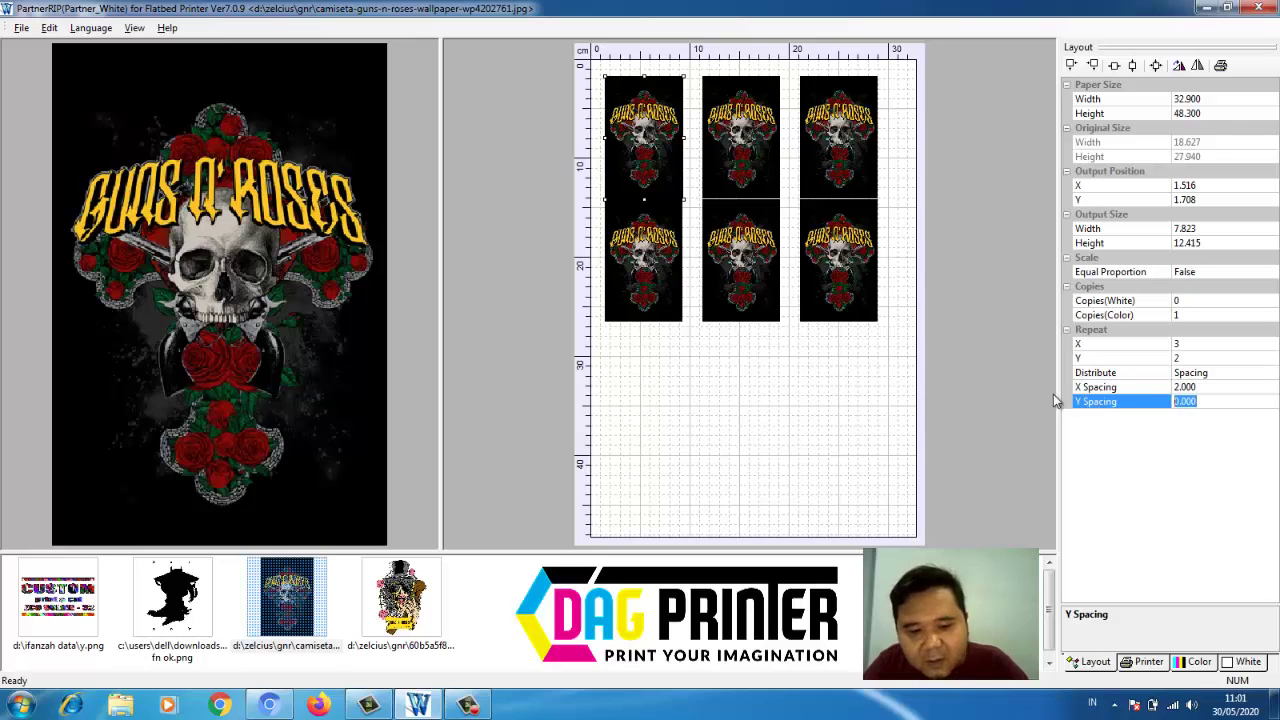
type("2")
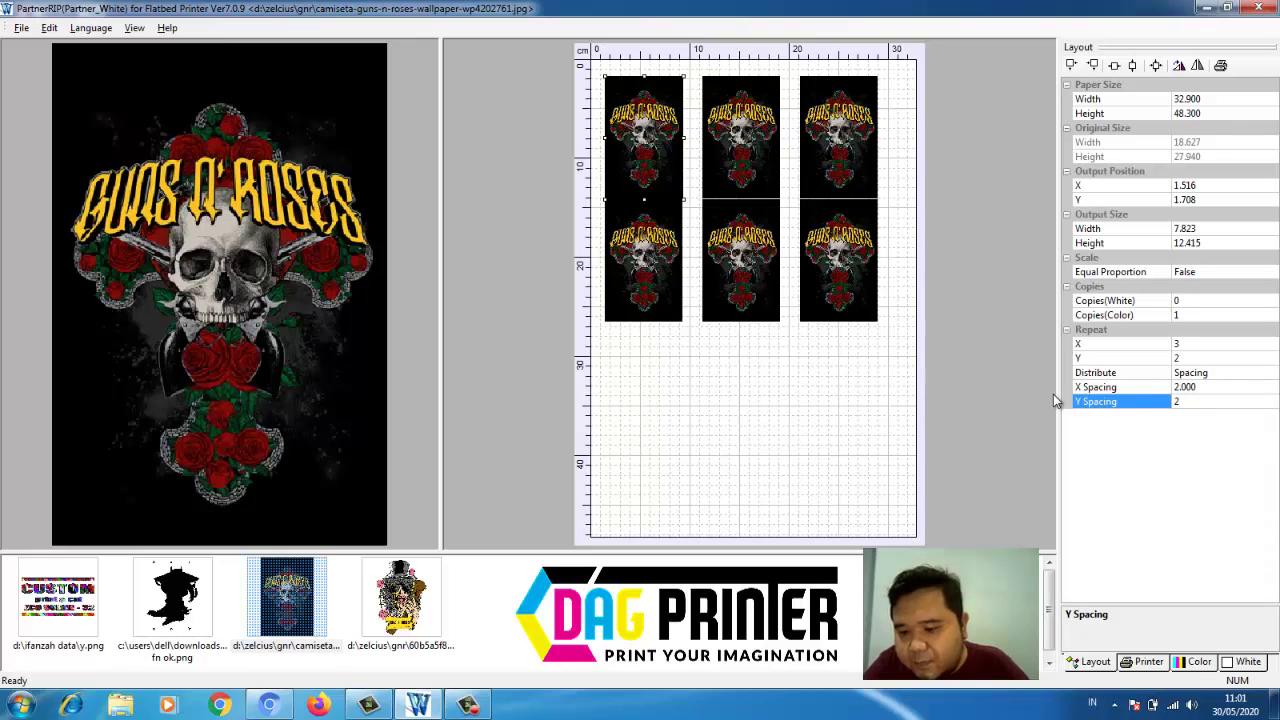
key("Return")
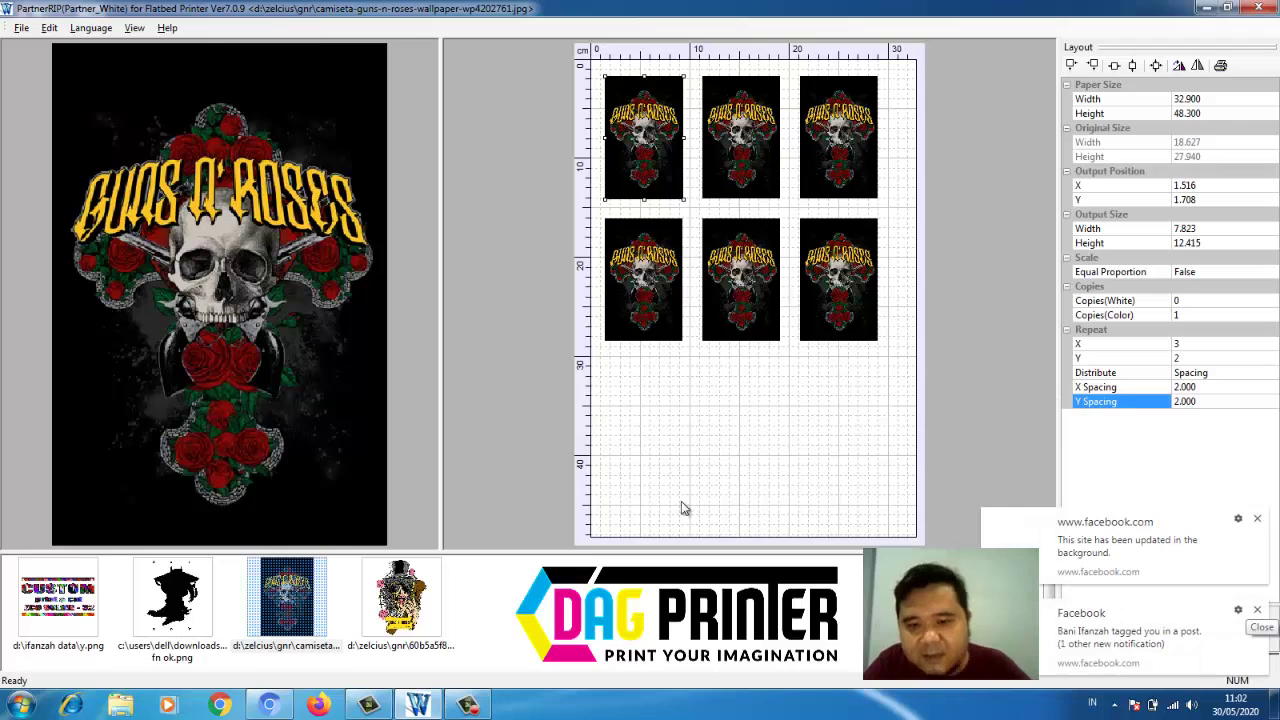
left_click(469, 704)
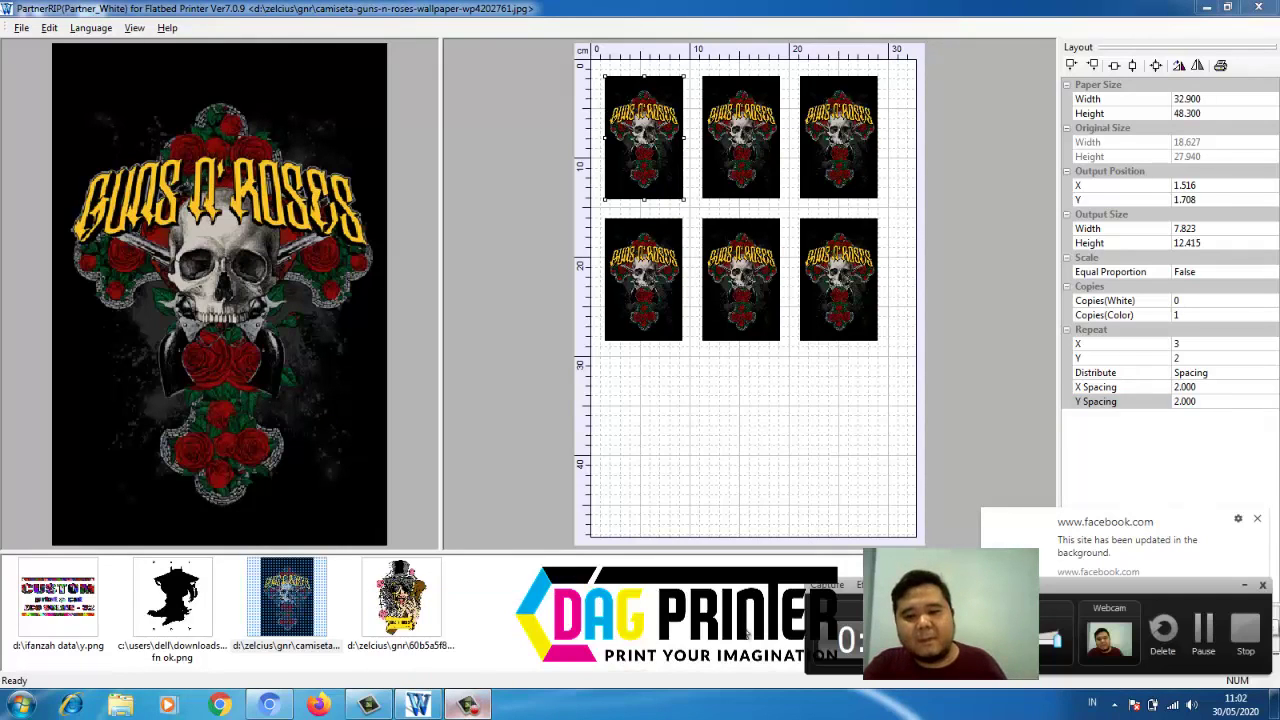
left_click(1245, 628)
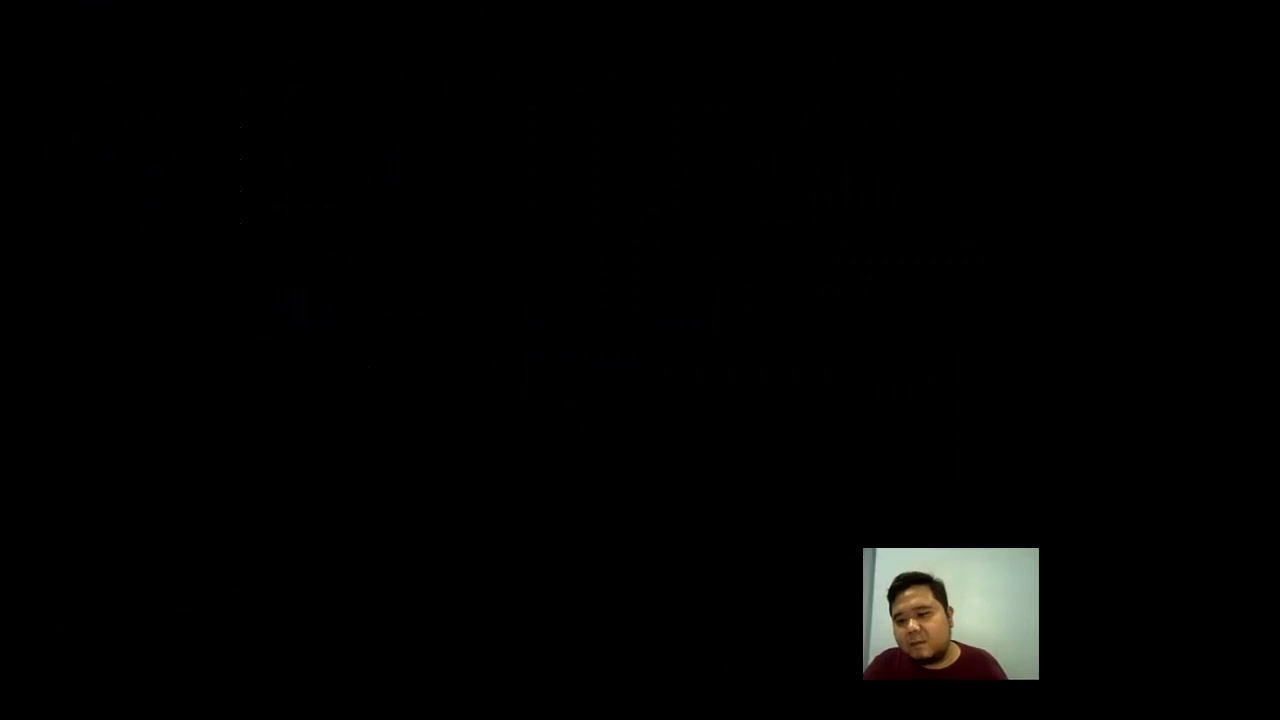